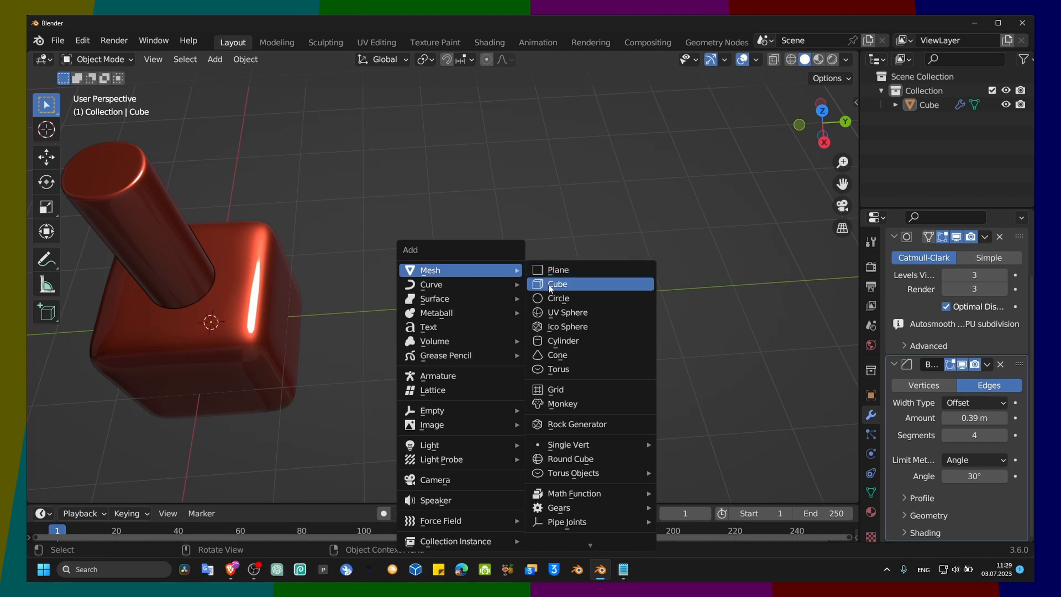
- Add a cube and move it about 3 m along the Y axis, beside the existing red model
left_click(558, 284)
key("g")
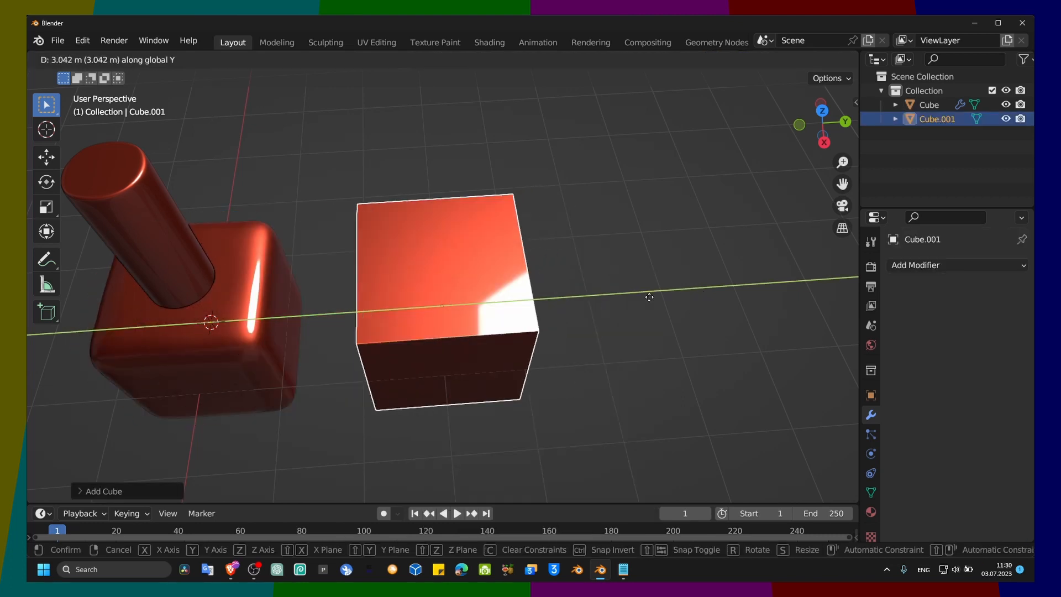
left_click(598, 237)
middle_click_drag(563, 247, 558, 171)
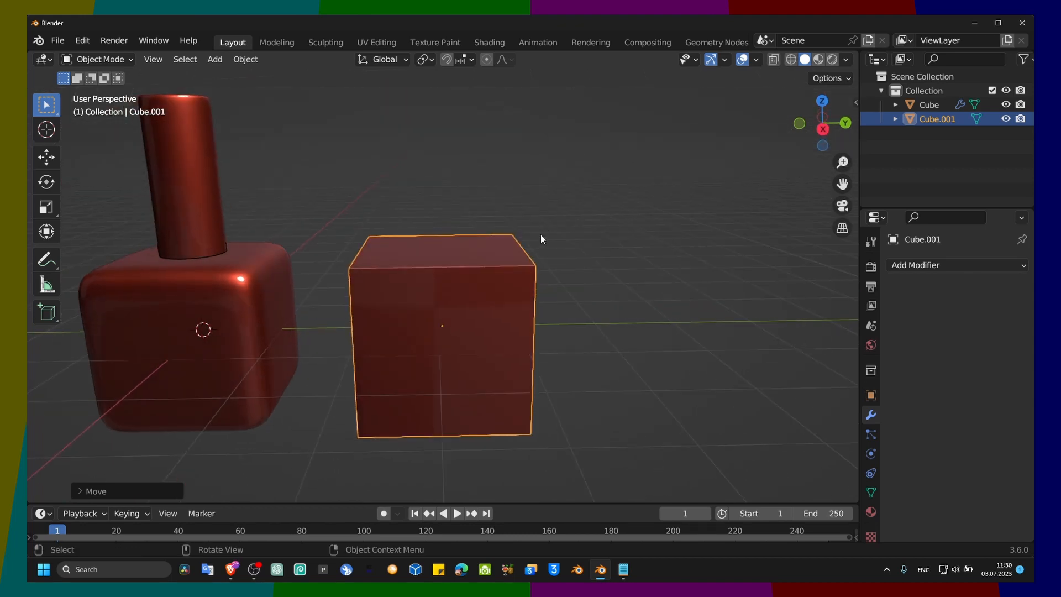
middle_click_drag(542, 240, 543, 250)
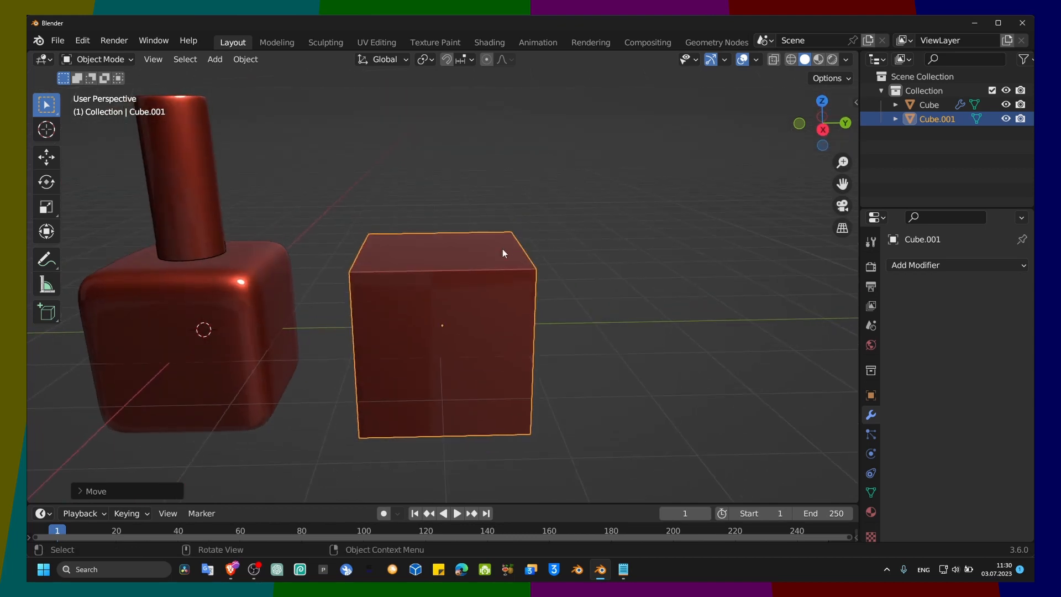
- Subdivide all faces of the new cube twice in Edit Mode
key("Tab")
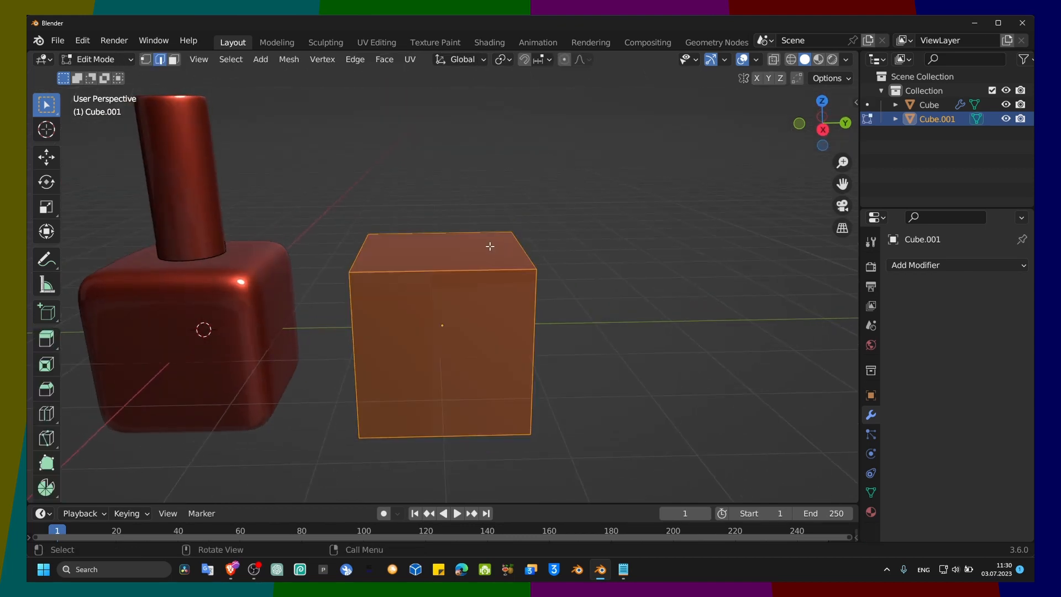
right_click(489, 246)
left_click(435, 132)
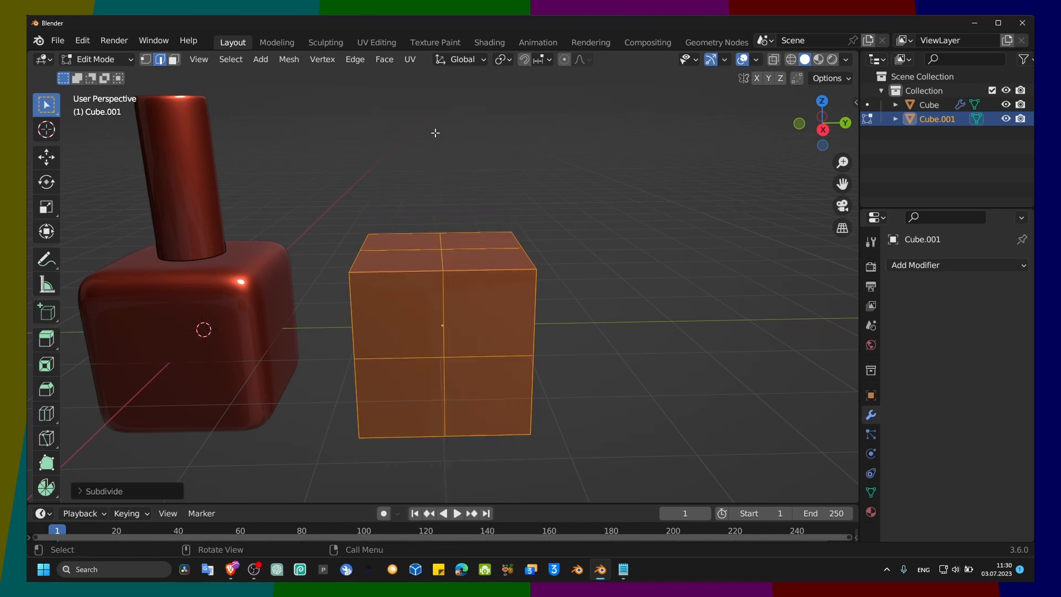
middle_click_drag(500, 179, 448, 235)
key("Tab")
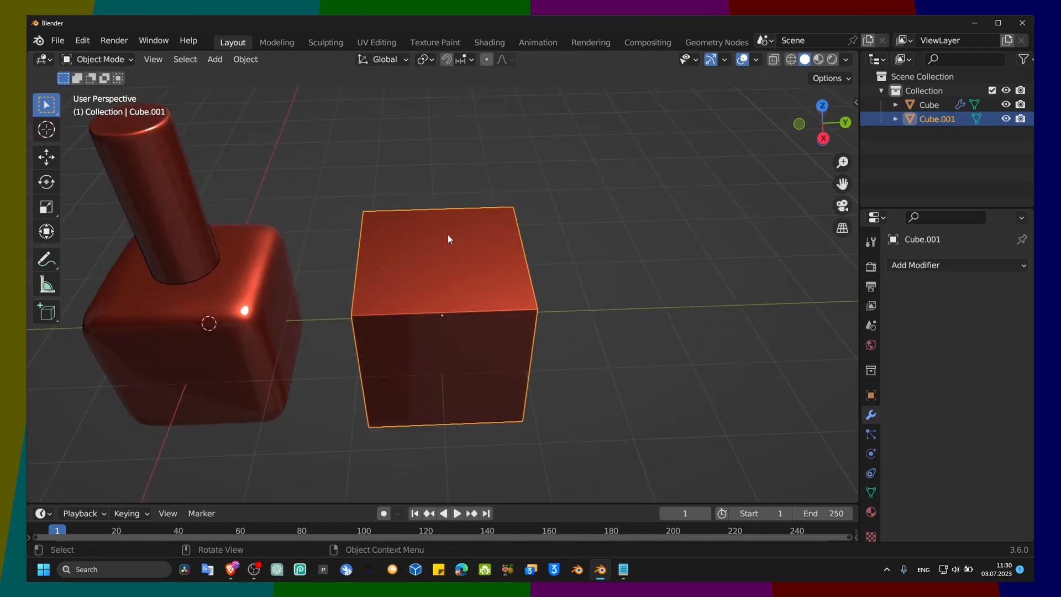
key("Tab")
right_click(448, 234)
left_click(408, 132)
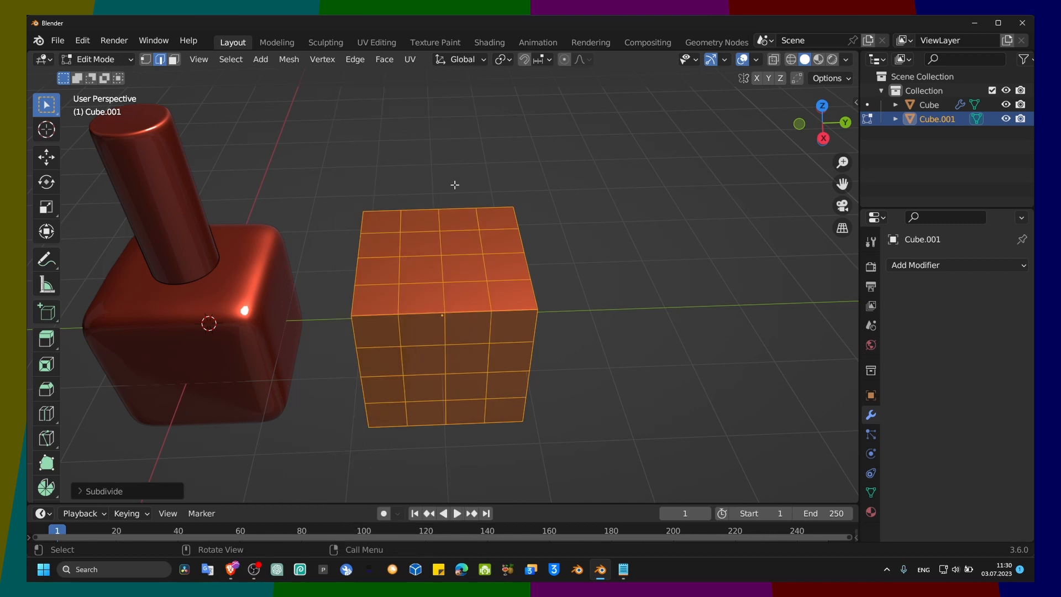
- Turn the four central faces on the cube's top into a circle with LoopTools Circle, using face selection
middle_click_drag(455, 182, 552, 244)
left_click(429, 264)
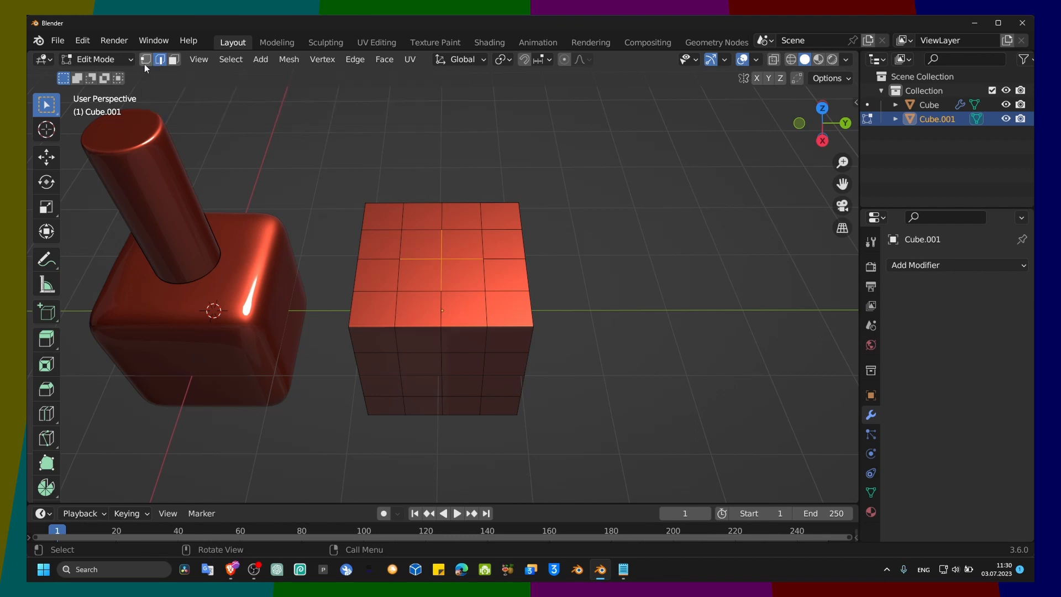
left_click(174, 59)
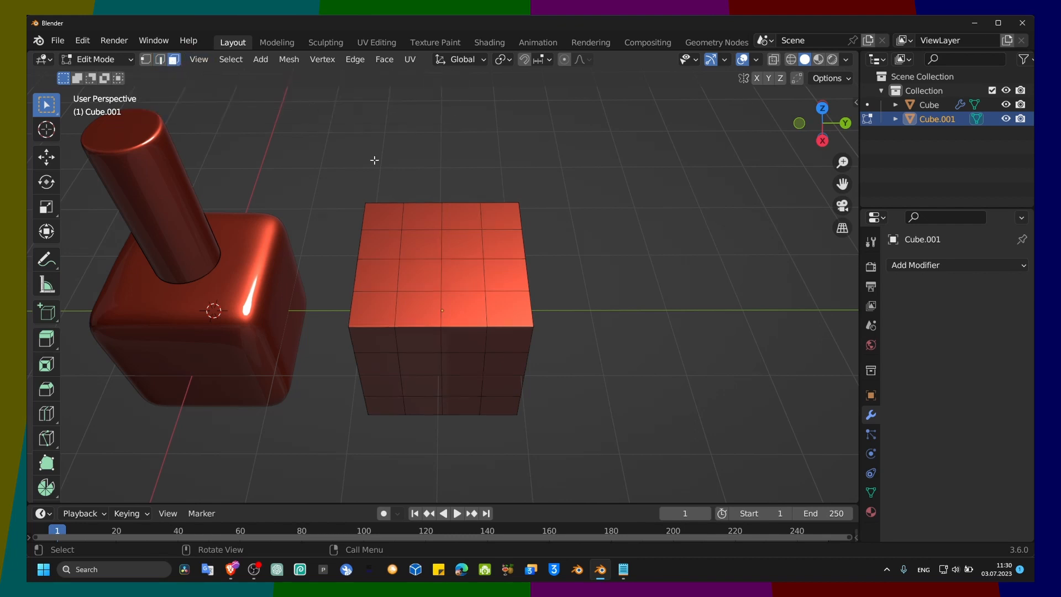
left_click_drag(418, 235, 462, 278)
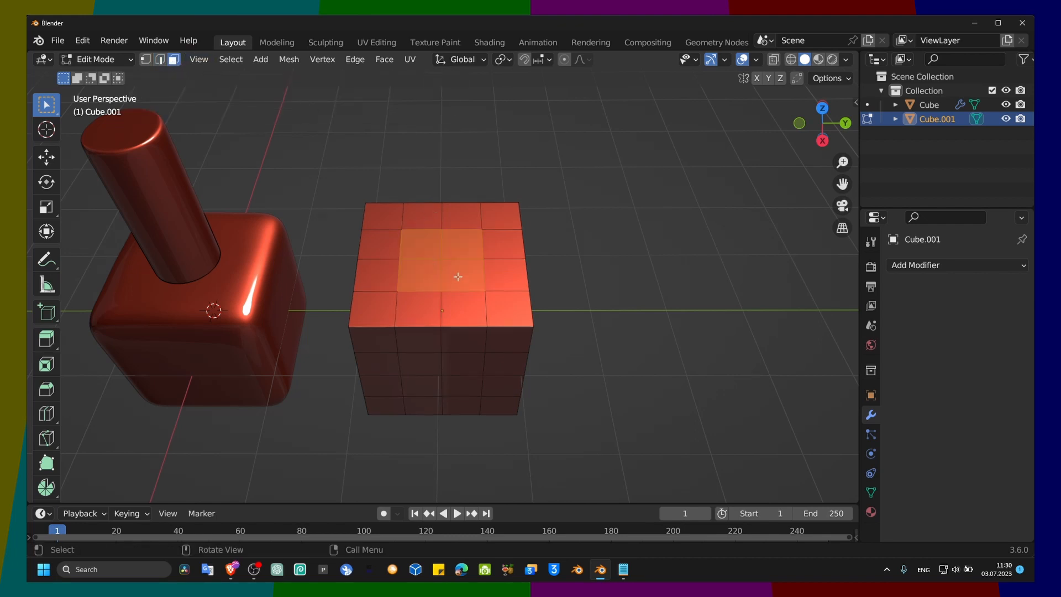
scroll(447, 260, "up", 6)
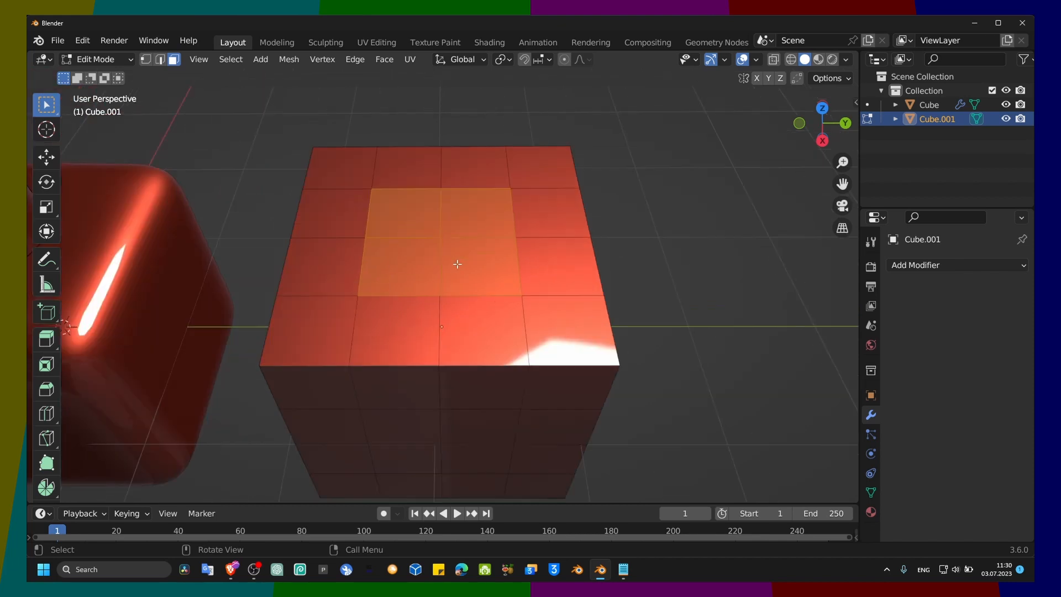
middle_click_drag(448, 259, 446, 271)
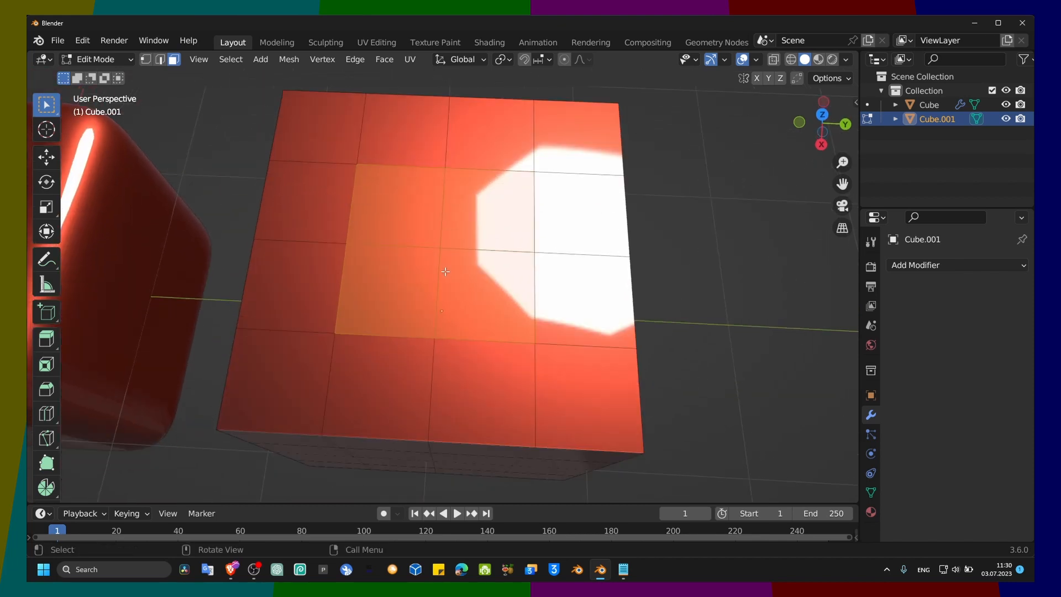
right_click(419, 232)
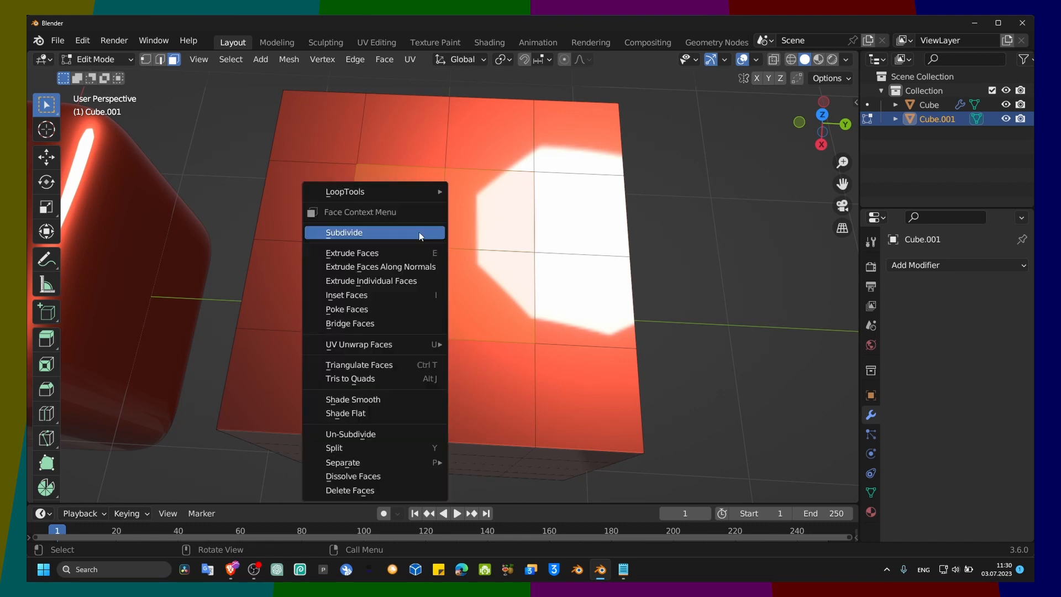
mouse_move(394, 185)
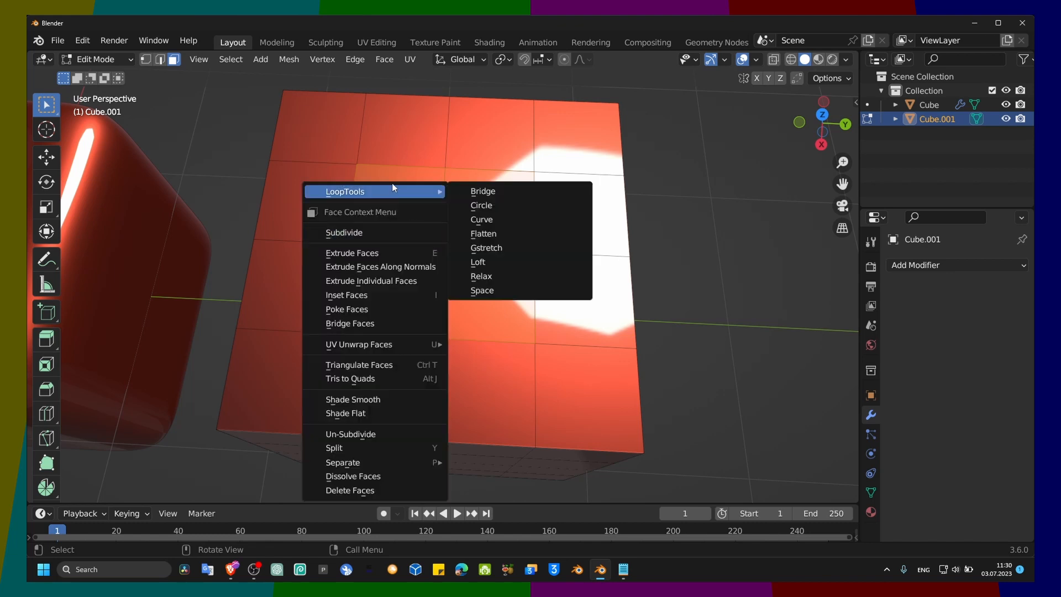
left_click(490, 206)
middle_click_drag(491, 210, 294, 163)
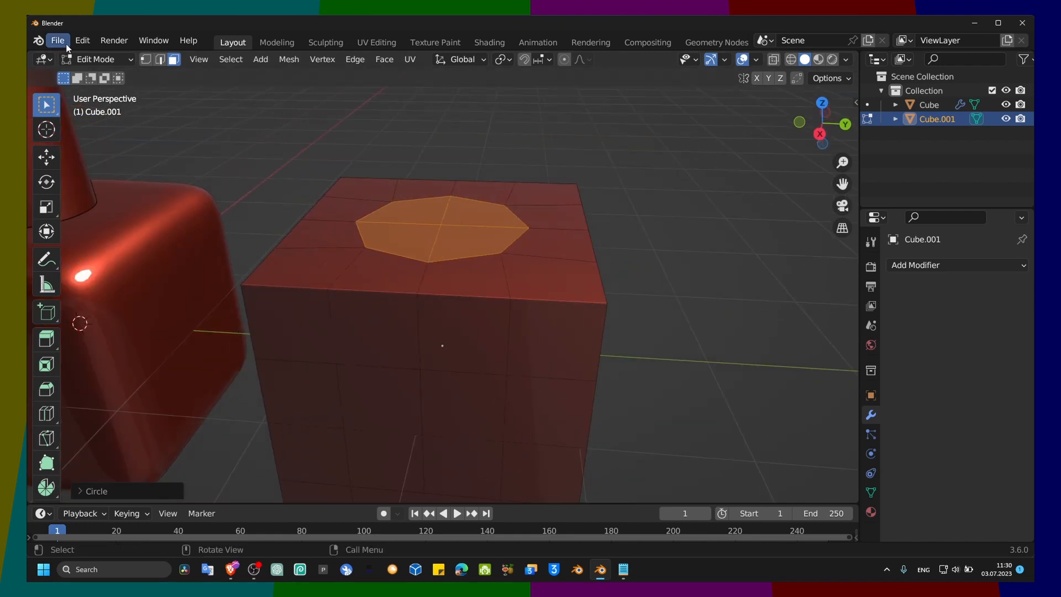
- Search the add-on preferences for "loo", disable Mesh: LoopTools and check the context menu of the selected faces
left_click(82, 44)
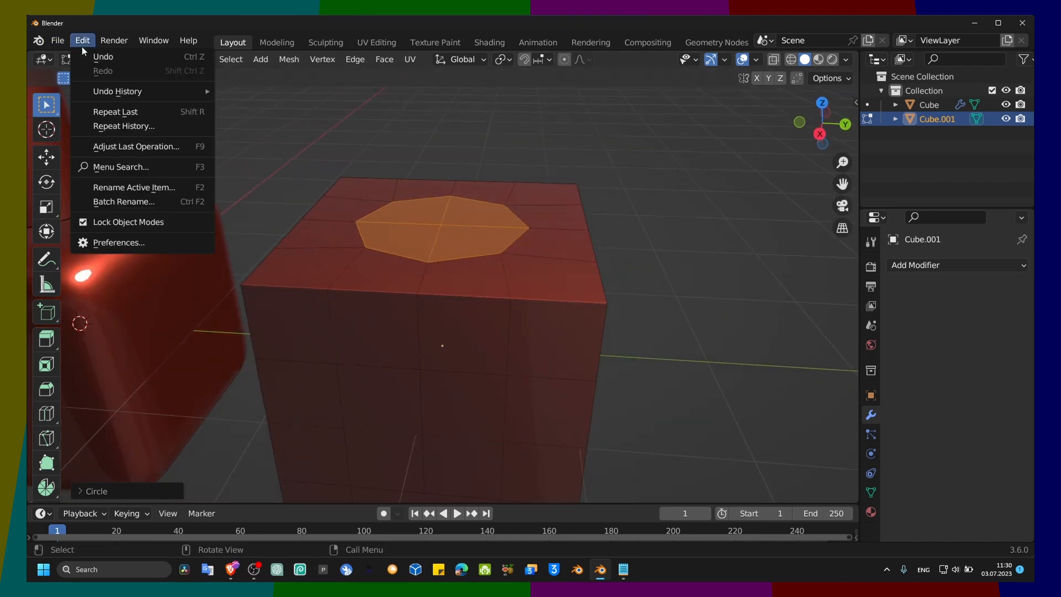
left_click(128, 245)
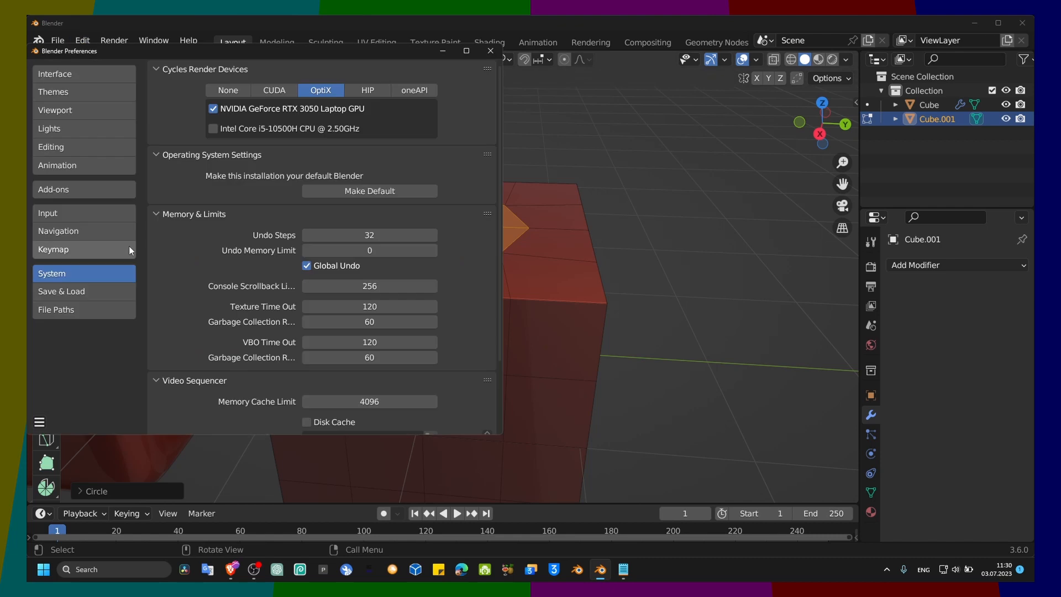
left_click(65, 195)
left_click(406, 90)
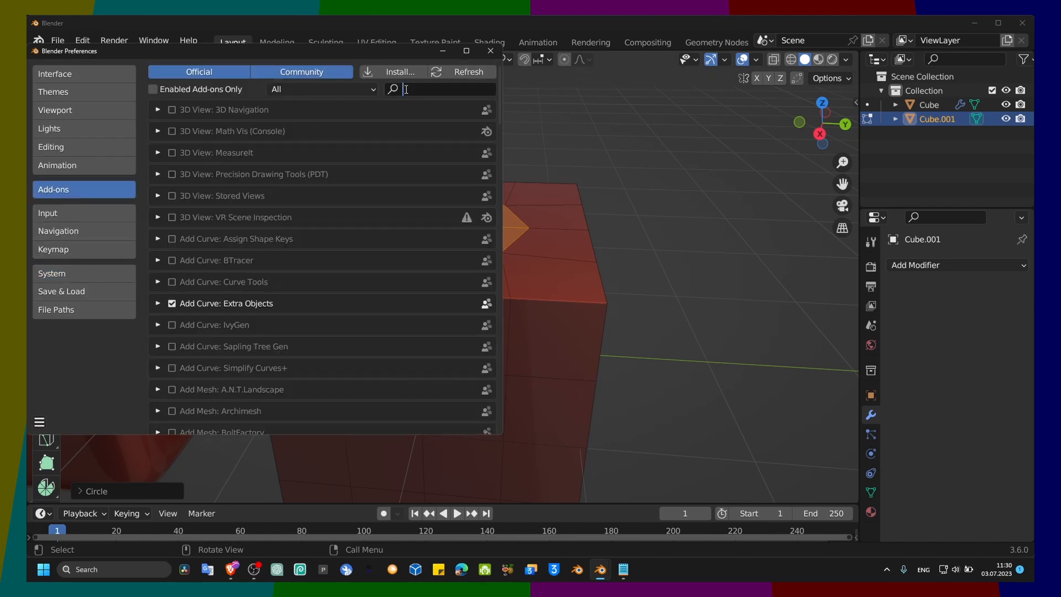
type("loo")
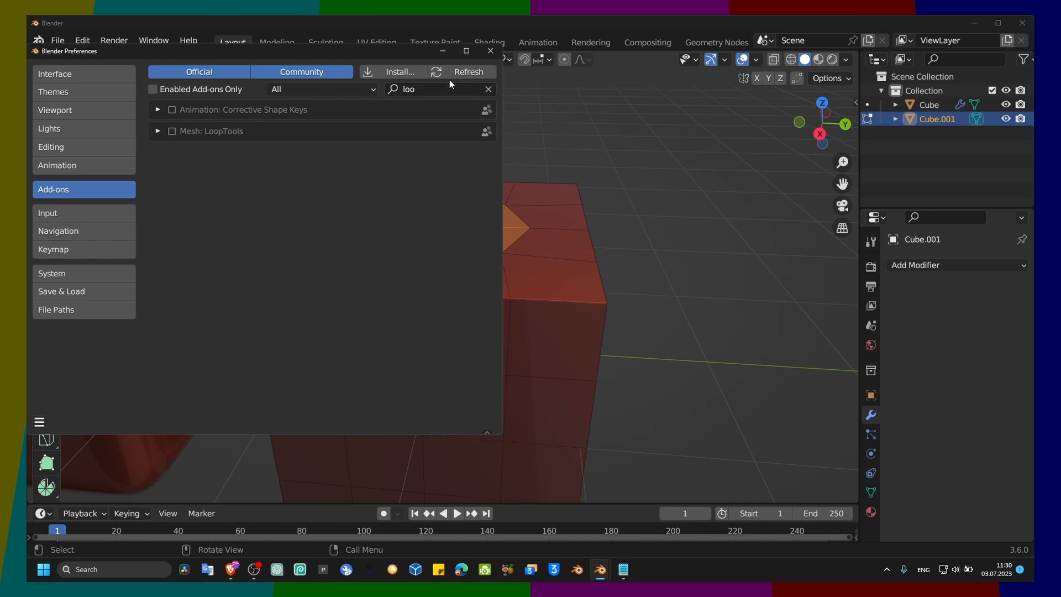
left_click(491, 51)
right_click(466, 197)
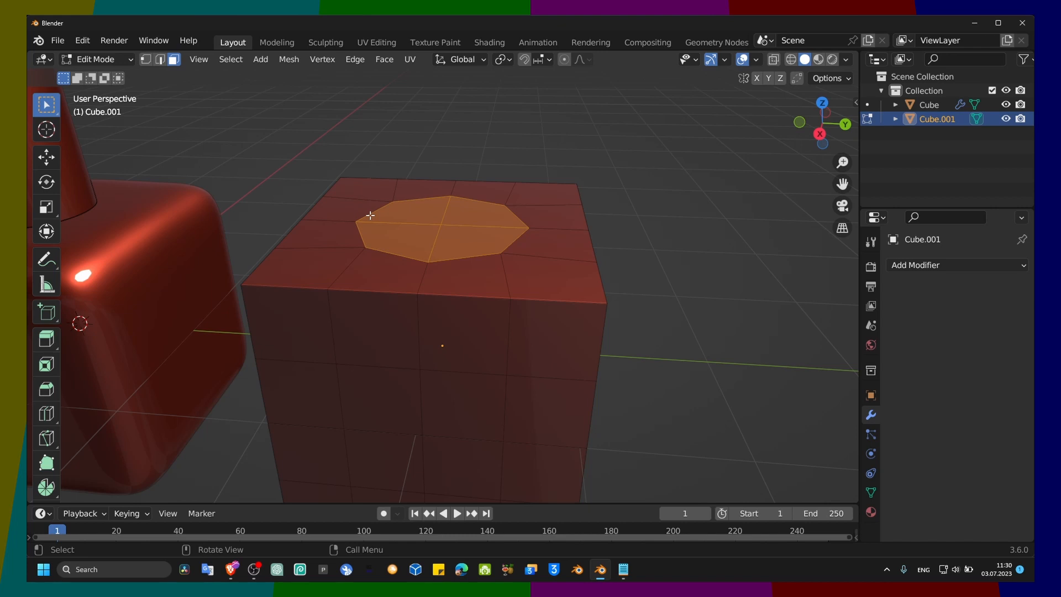
- Enable the Mesh: LoopTools add-on in the preferences and close them
left_click(80, 38)
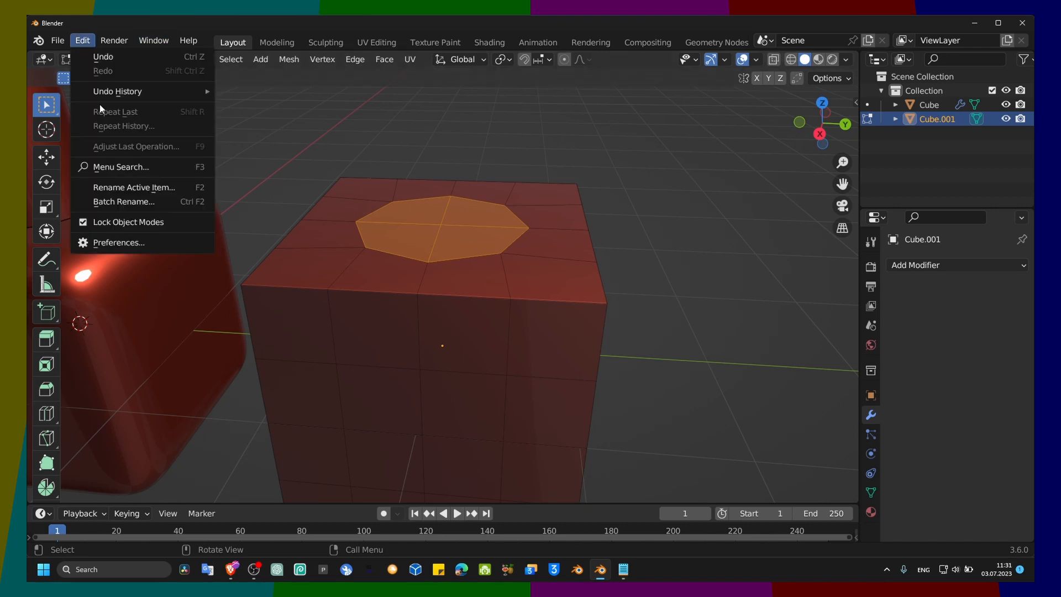
left_click(101, 243)
left_click(83, 40)
left_click(102, 241)
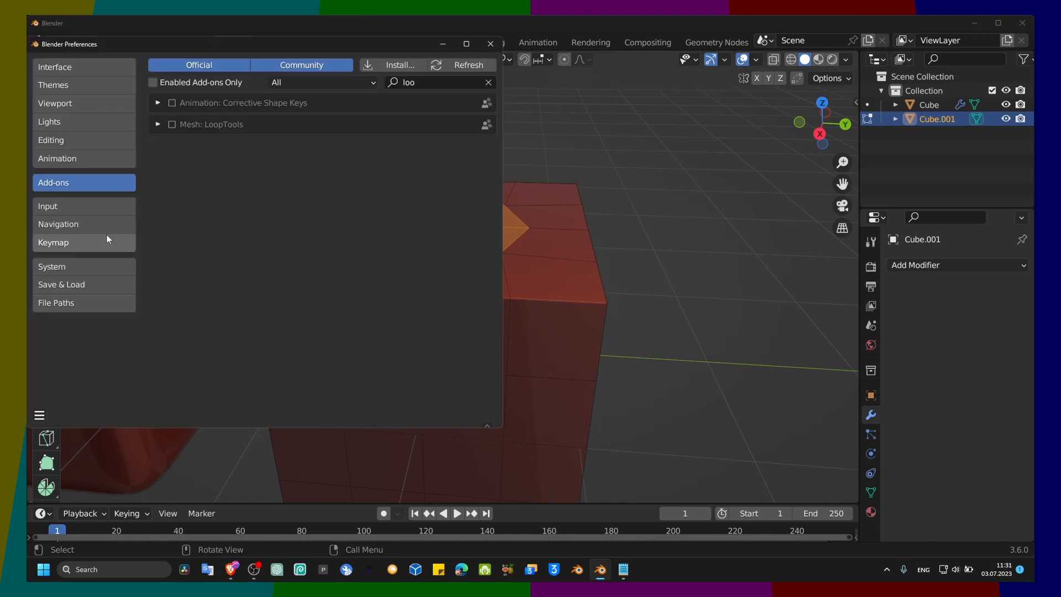
left_click(173, 124)
left_click(490, 43)
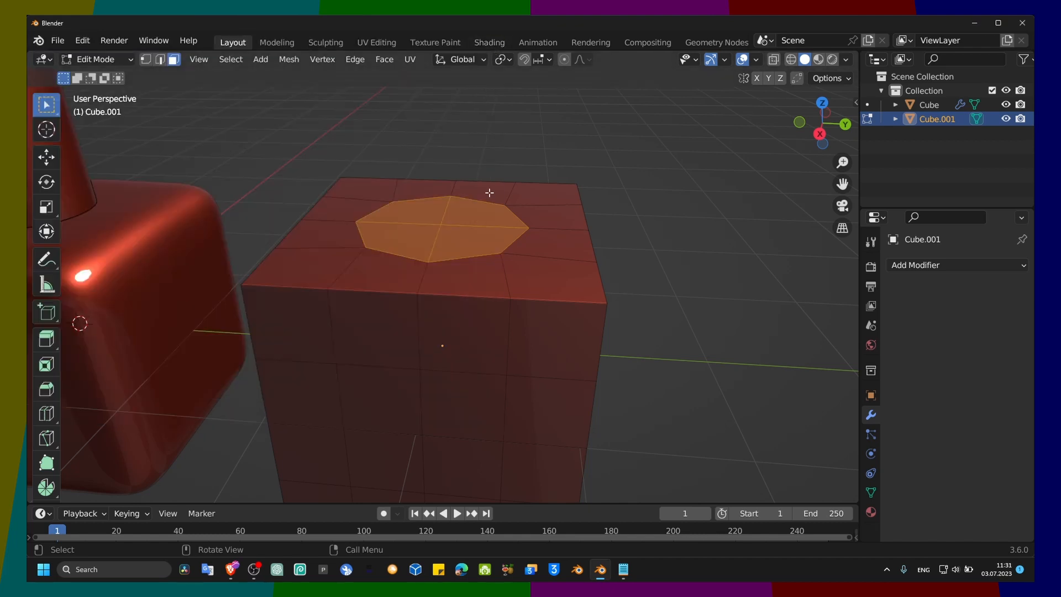
- Apply LoopTools Circle again to the selected faces on the cube's top
right_click(474, 224)
mouse_move(472, 207)
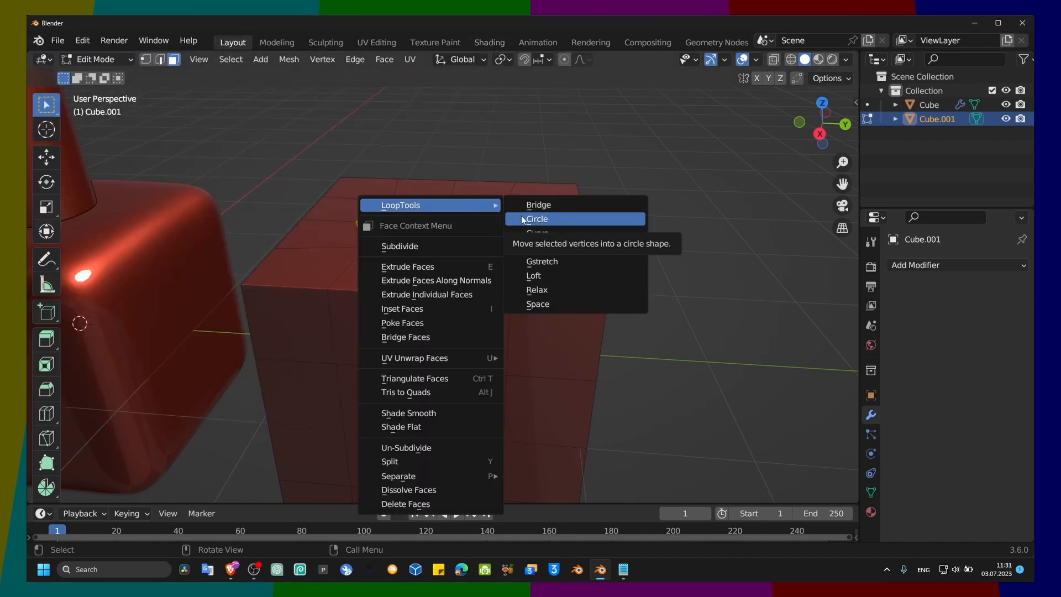
left_click(522, 217)
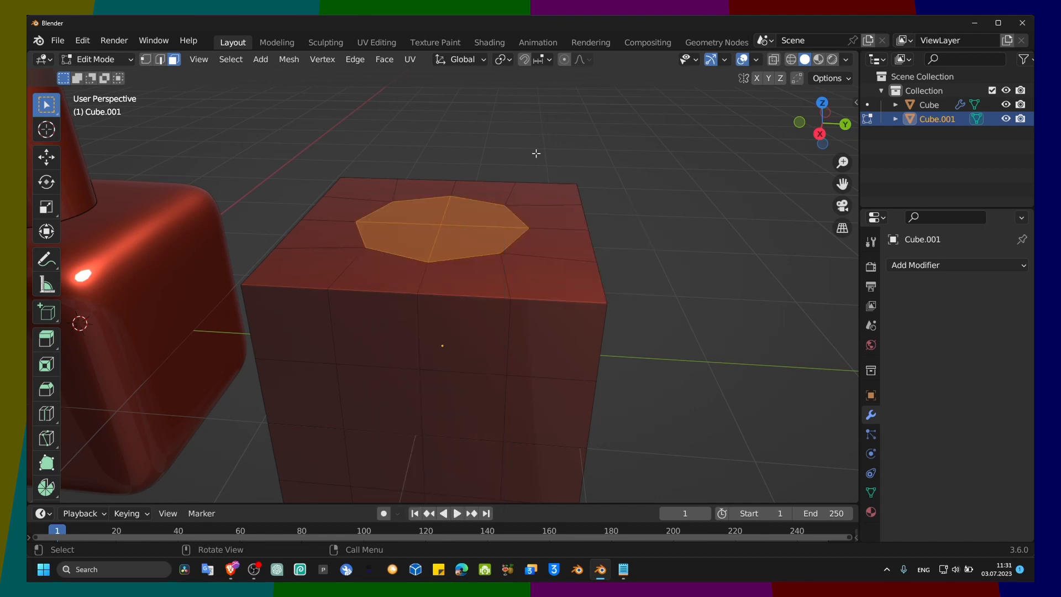
- Add a Subdivision Surface with viewport level 1 to the new cube in Object Mode
key("Tab")
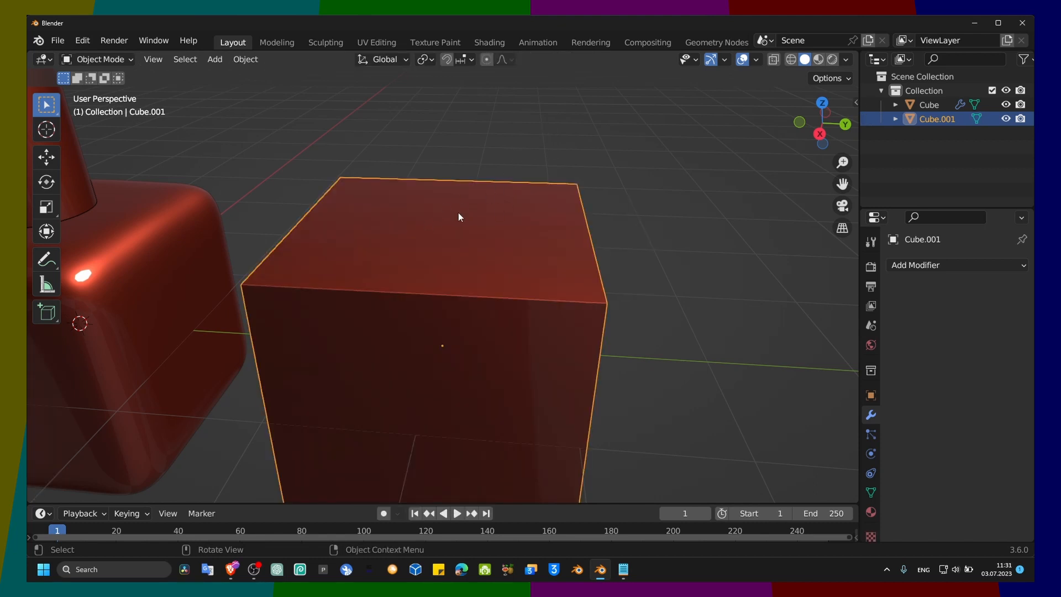
key("ctrl+1")
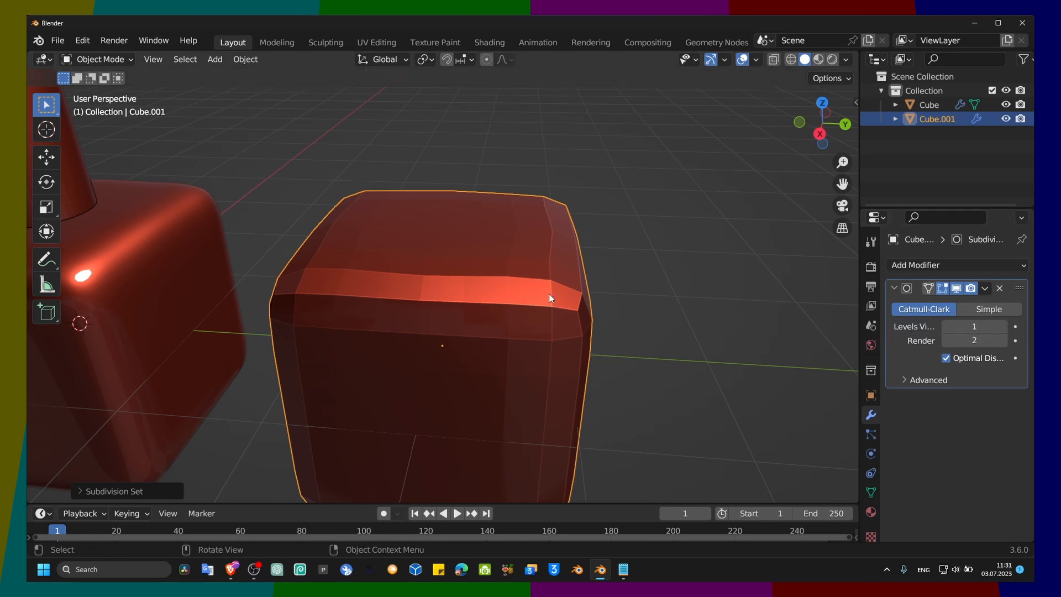
- Extrude the circular group of faces on the cube's top upward to form a tall neck
key("Tab")
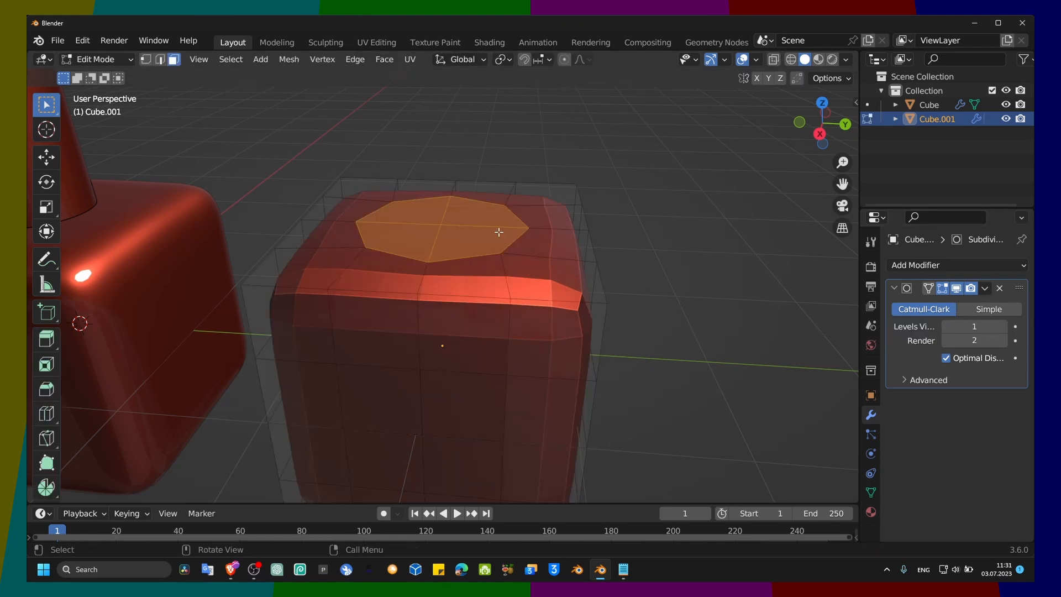
middle_click_drag(498, 231, 497, 238)
key("e")
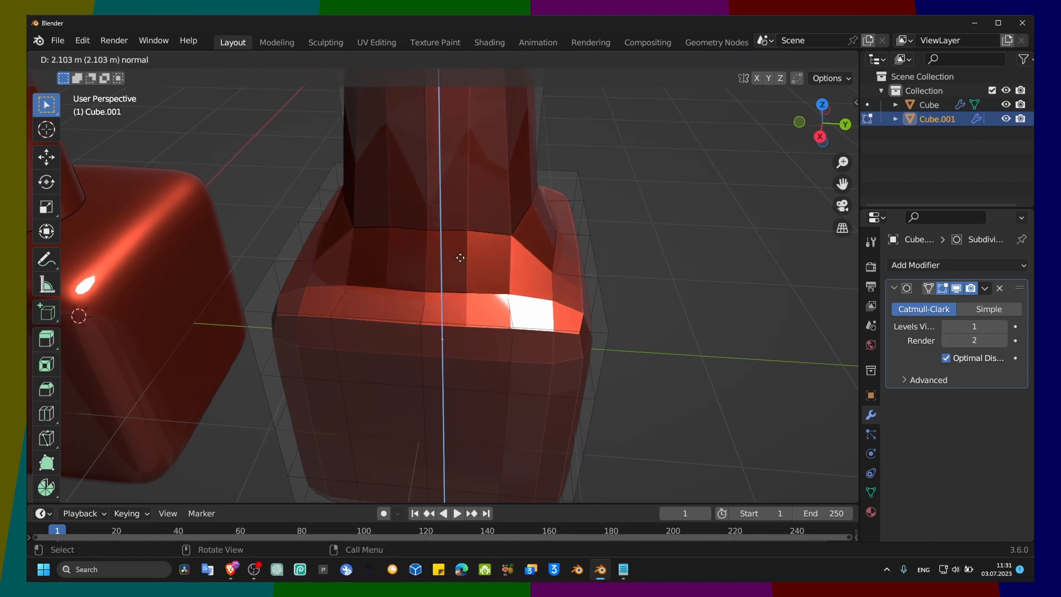
left_click(483, 393)
scroll(488, 332, "down", 5)
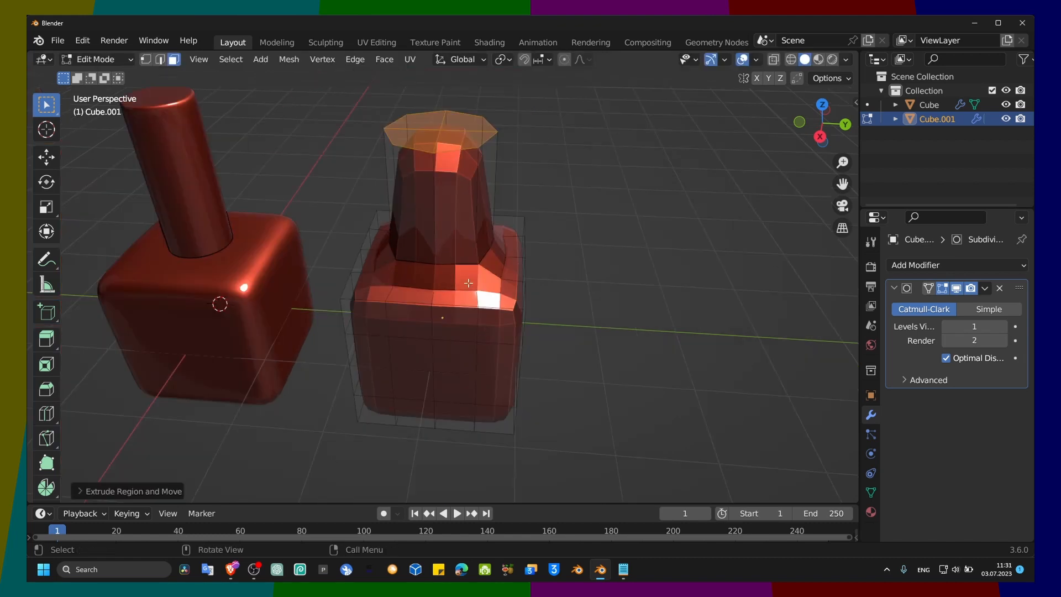
middle_click_drag(471, 279, 486, 232)
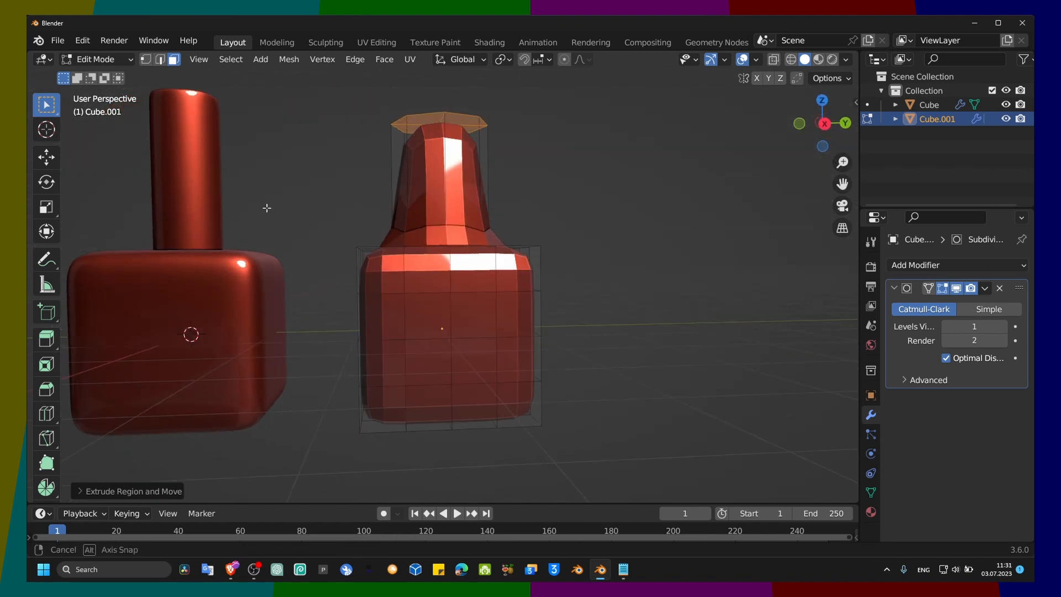
middle_click_drag(265, 206, 343, 207)
- Deselect the extruded faces and return to Object Mode
left_click(273, 276)
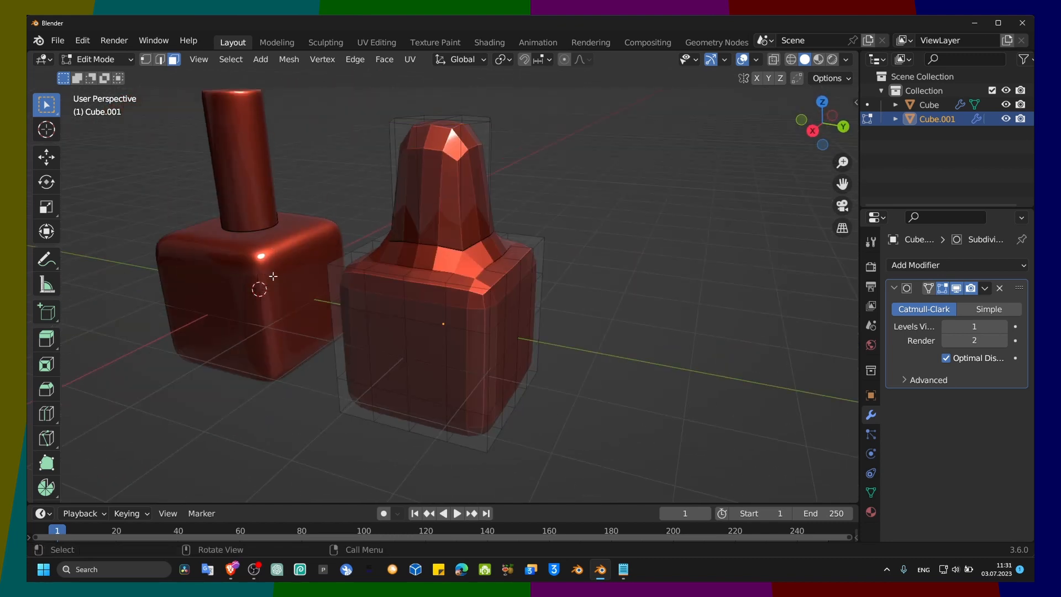
middle_click_drag(396, 234, 443, 263)
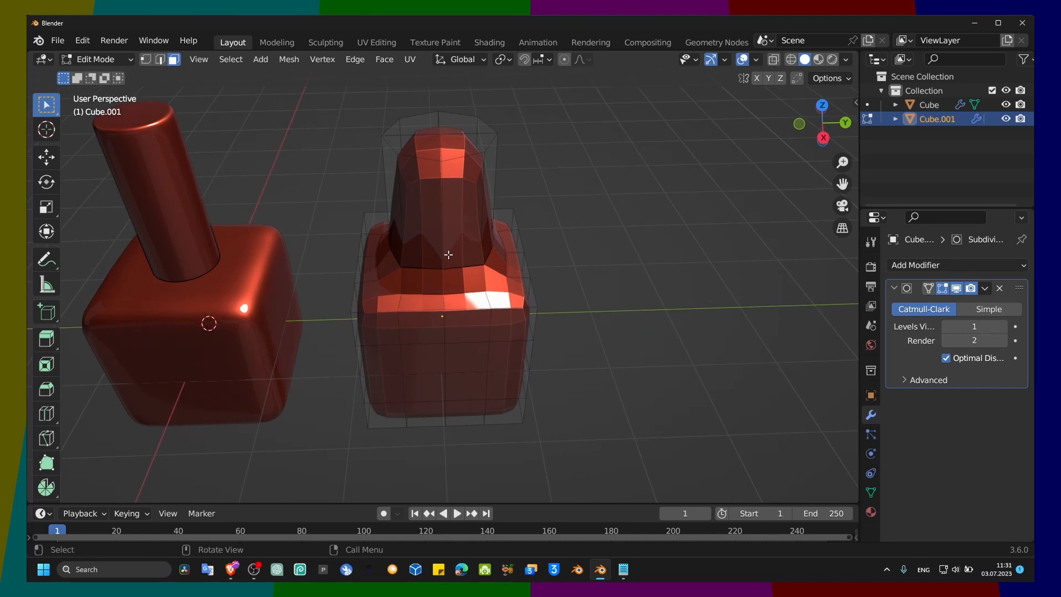
middle_click_drag(439, 210, 432, 200)
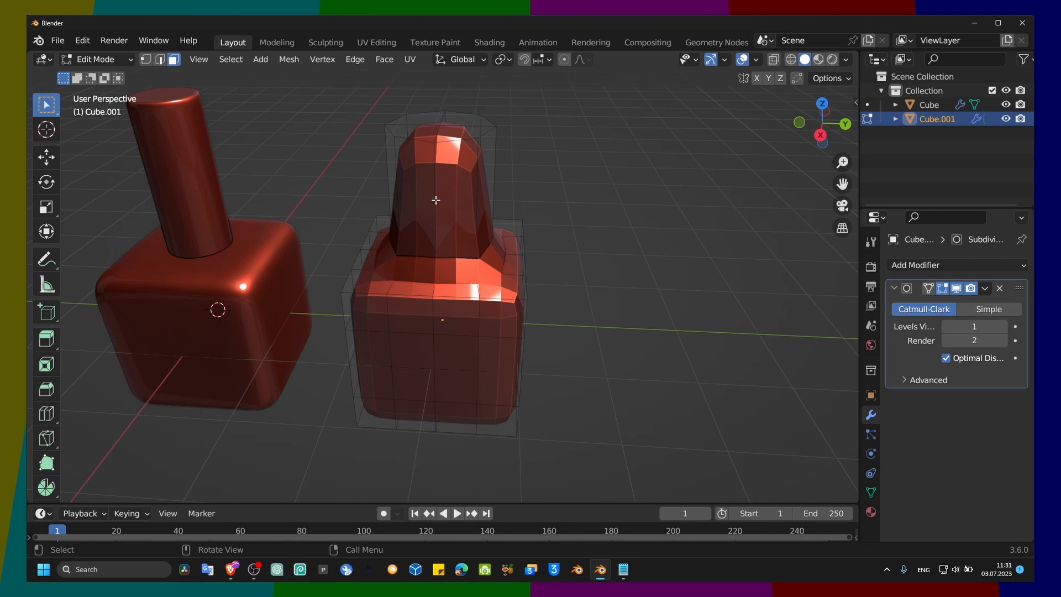
key("Tab")
middle_click_drag(465, 175, 429, 136)
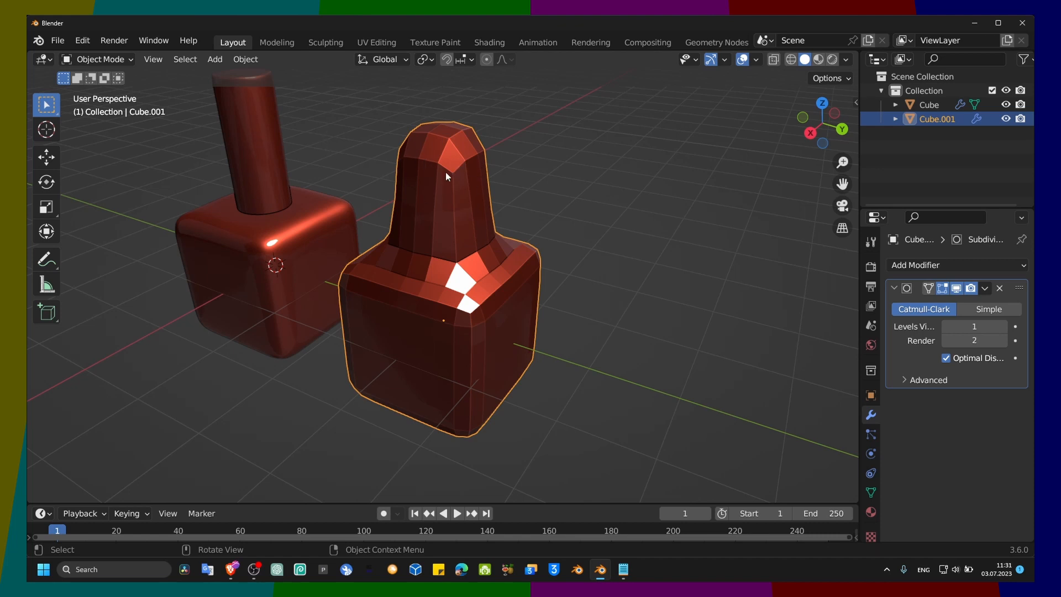
- Circle the necks of the new model and the reference model with freehand annotations
left_click(56, 260)
mouse_move(415, 121)
left_mouse_down()
mouse_move(394, 166)
mouse_move(391, 133)
left_mouse_up()
mouse_move(200, 112)
left_mouse_down()
mouse_move(310, 160)
mouse_move(197, 120)
left_mouse_up()
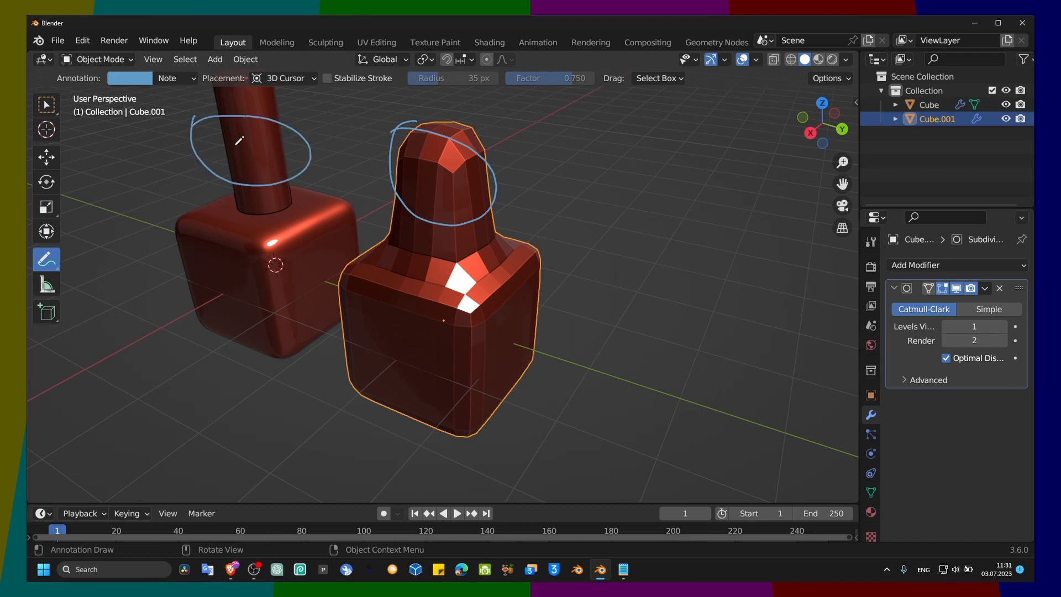
left_click(855, 103)
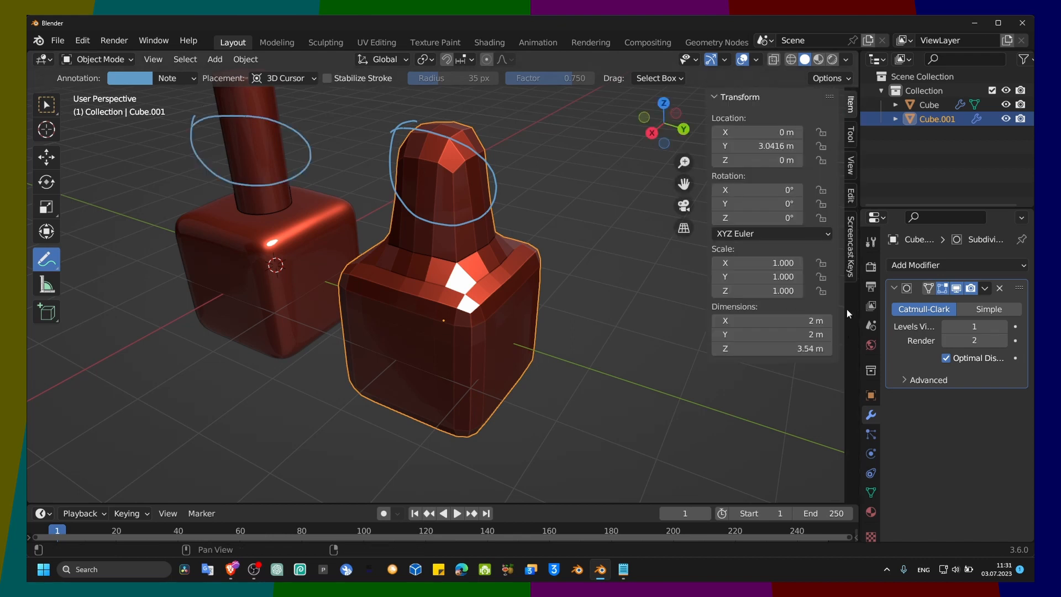
left_click(849, 249)
left_click(851, 135)
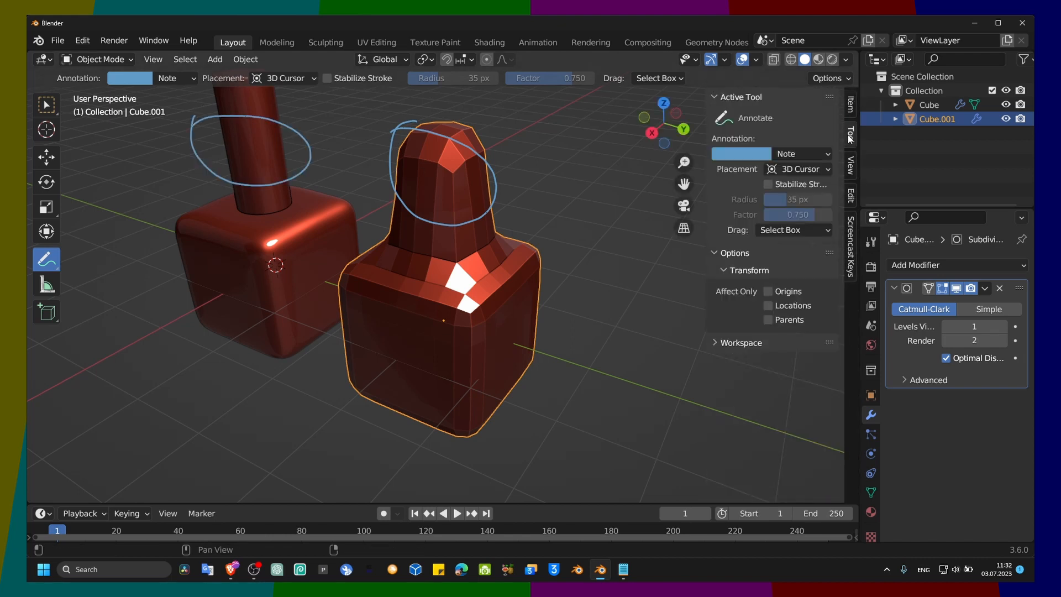
left_click(847, 103)
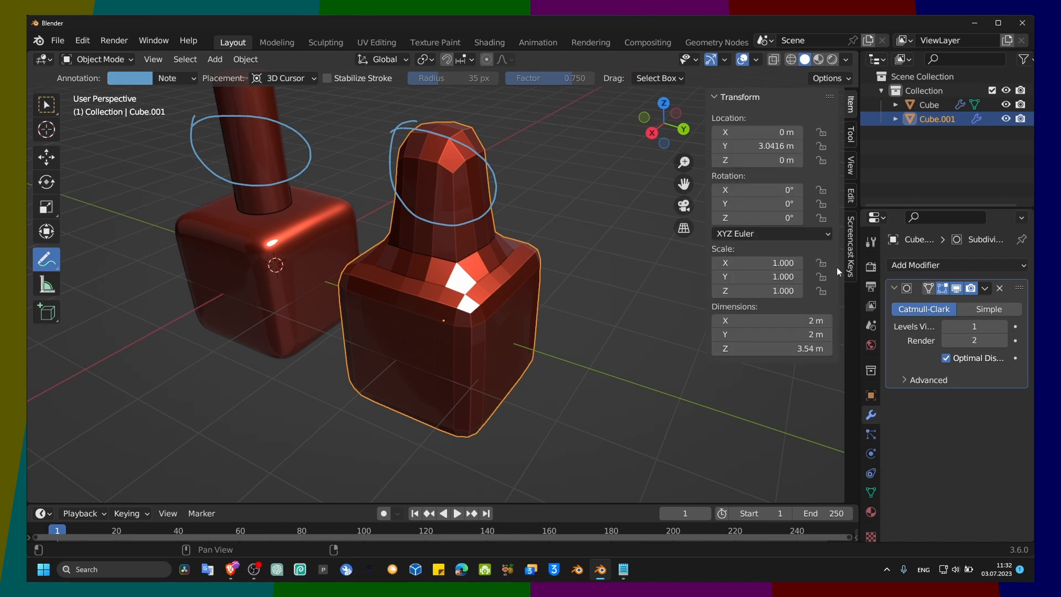
left_click(850, 254)
scroll(795, 290, "down", 2)
left_click(849, 197)
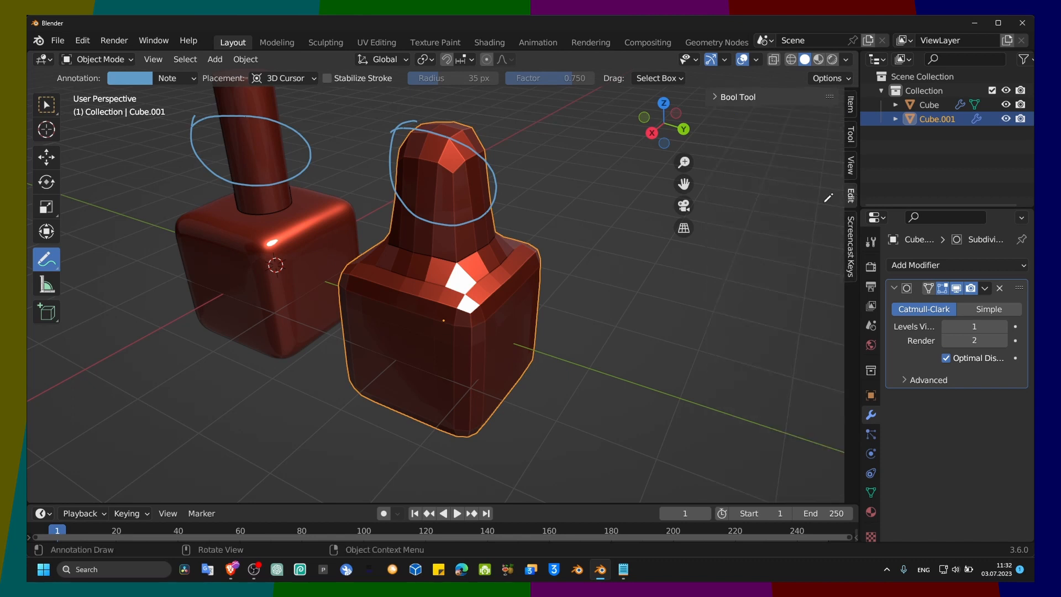
- Enter Edit Mode on the new cube and remove the Annotations data-block from the viewport
key("Tab")
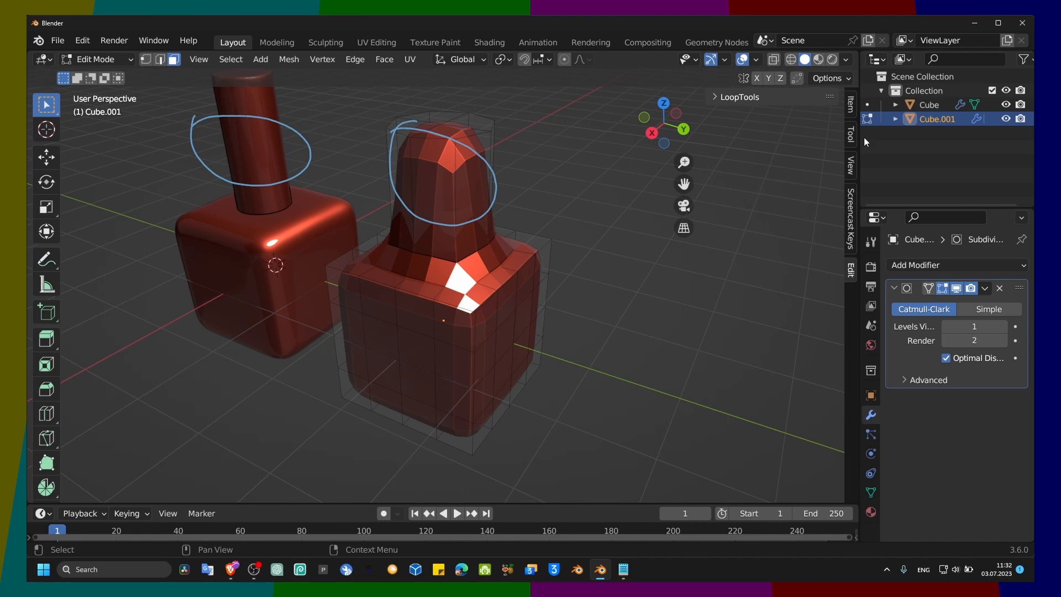
left_click(851, 103)
left_click(853, 134)
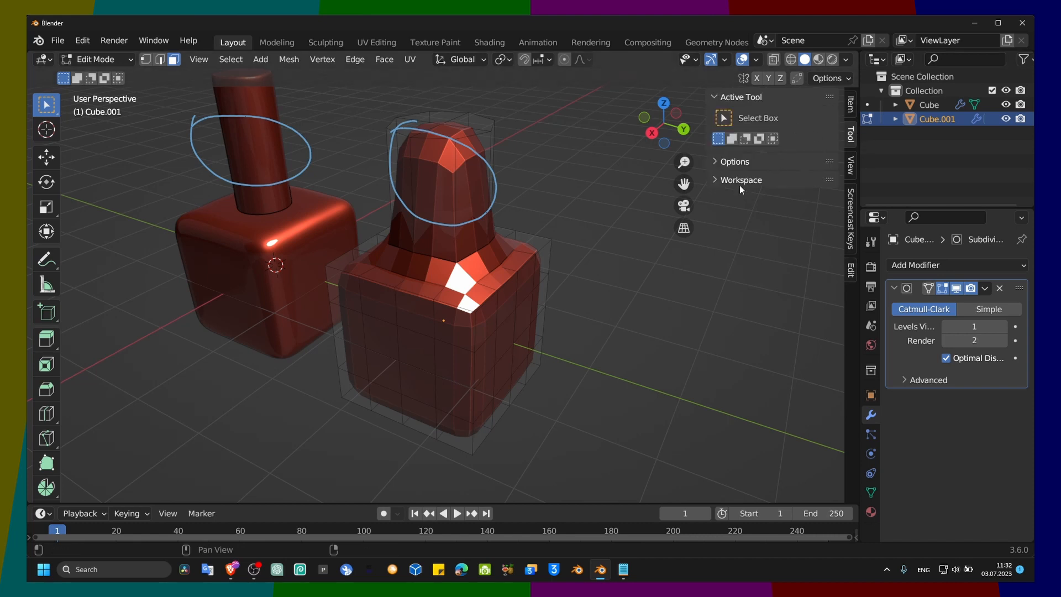
left_click(852, 163)
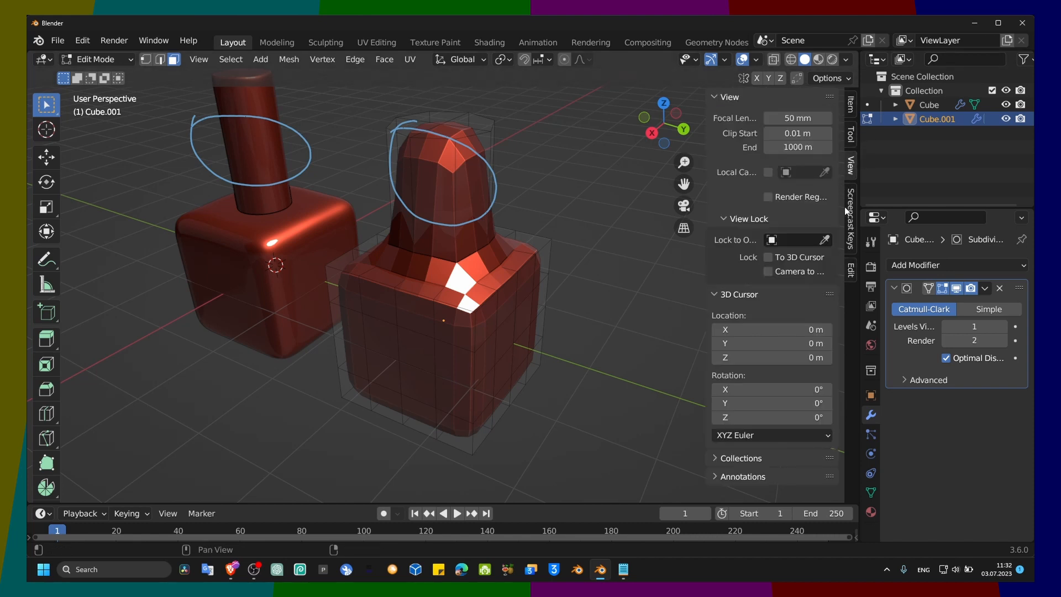
left_click(725, 476)
scroll(738, 462, "down", 4)
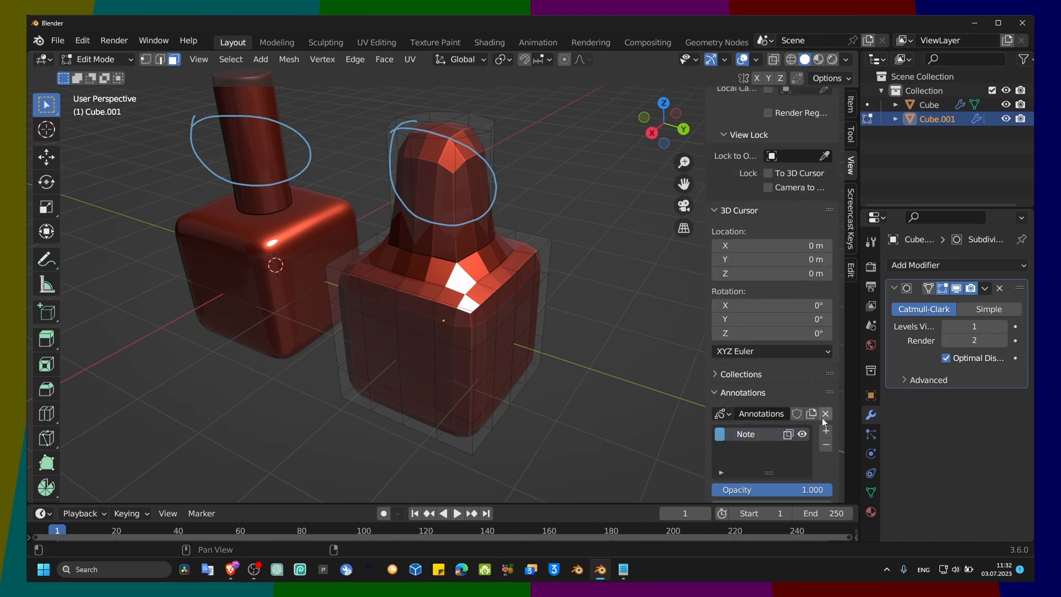
left_click(825, 414)
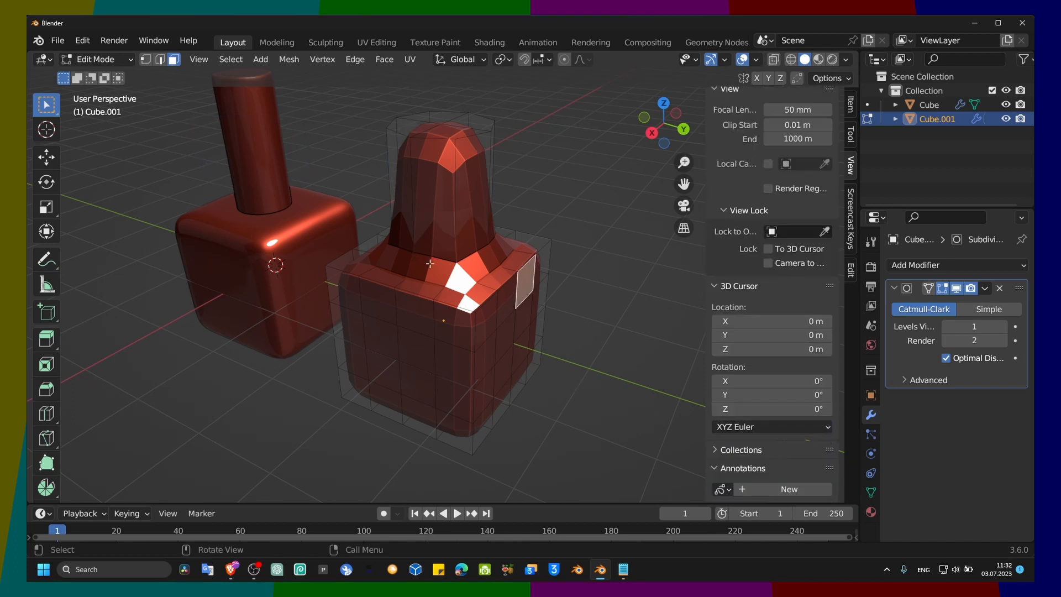
- Add a horizontal loop cut around the neck and slide it down to the neck's base
key("ctrl+r")
left_click(449, 170)
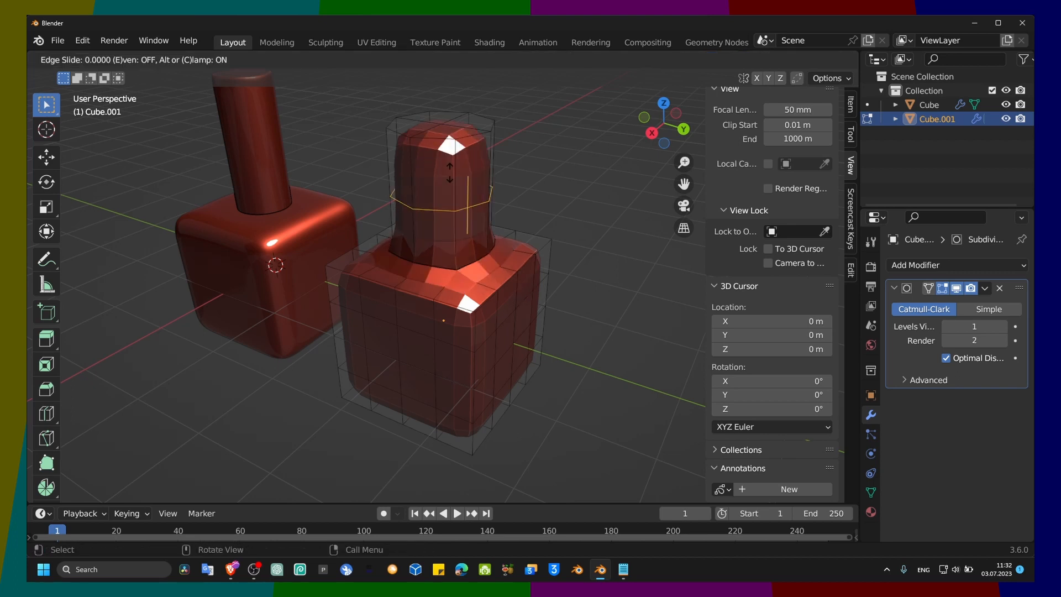
left_click(449, 219)
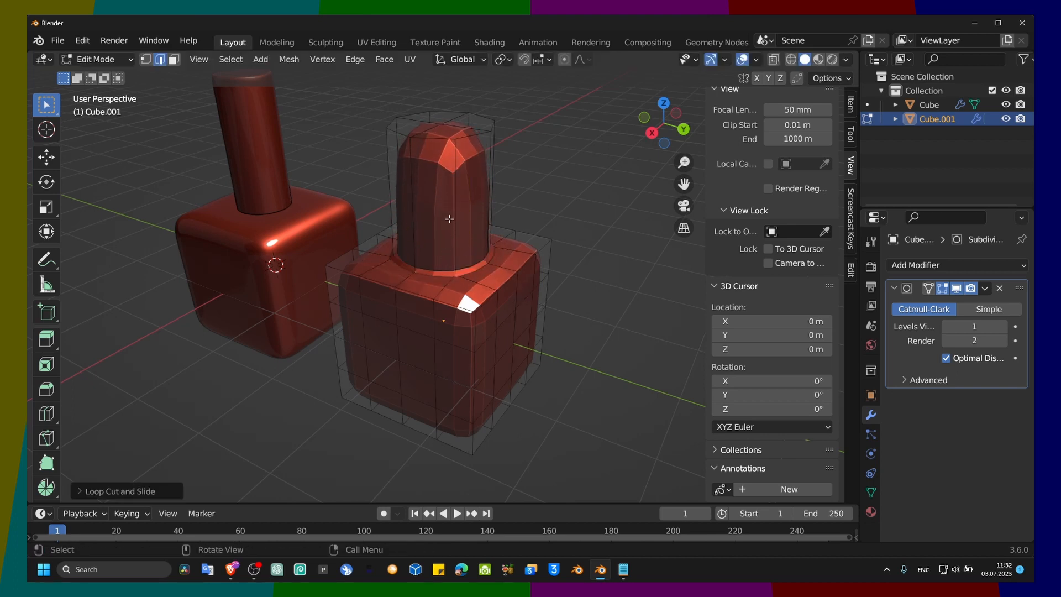
- Add a second horizontal loop cut around the neck and slide it up to the top rim
key("ctrl+r")
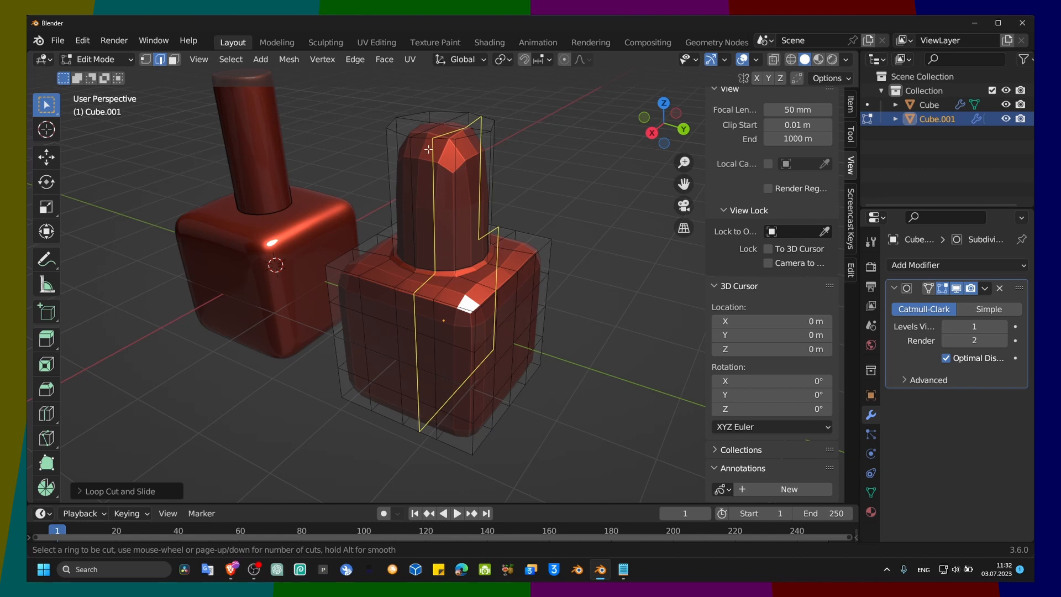
left_click(442, 221)
left_click(425, 96)
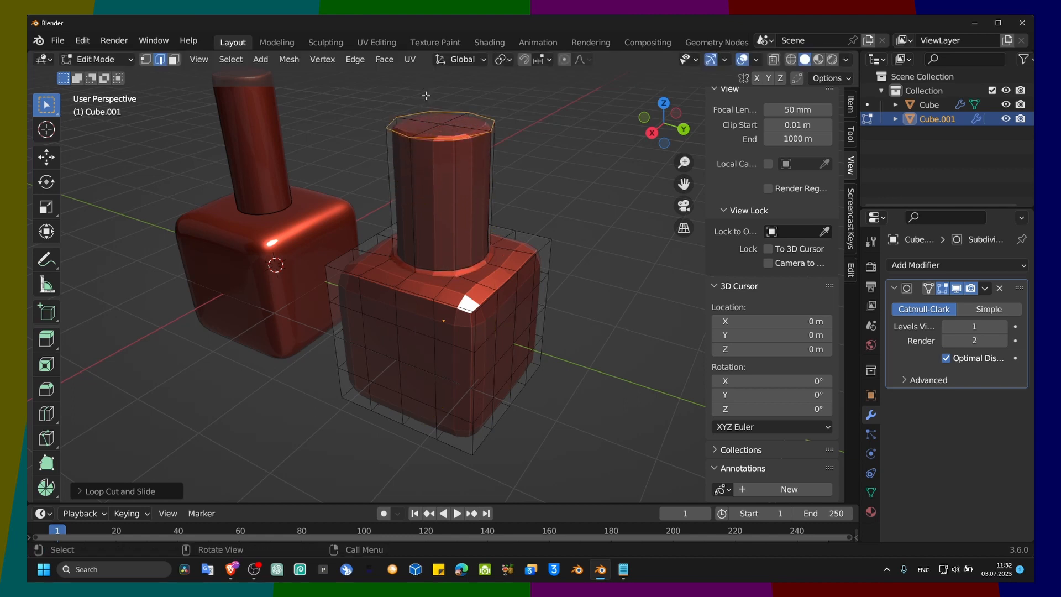
middle_click_drag(467, 112, 532, 127)
left_click_drag(278, 123, 419, 244)
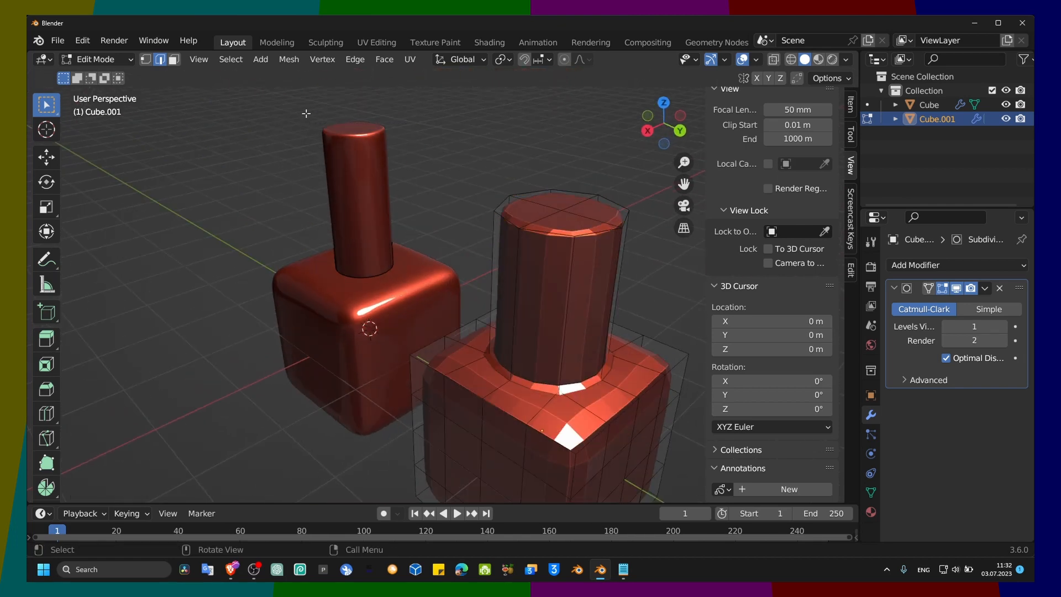
left_click_drag(306, 114, 436, 271)
left_click_drag(473, 160, 580, 336)
- Add one more horizontal loop cut around the neck and slide it tight against the top rim
middle_click_drag(603, 260, 448, 249)
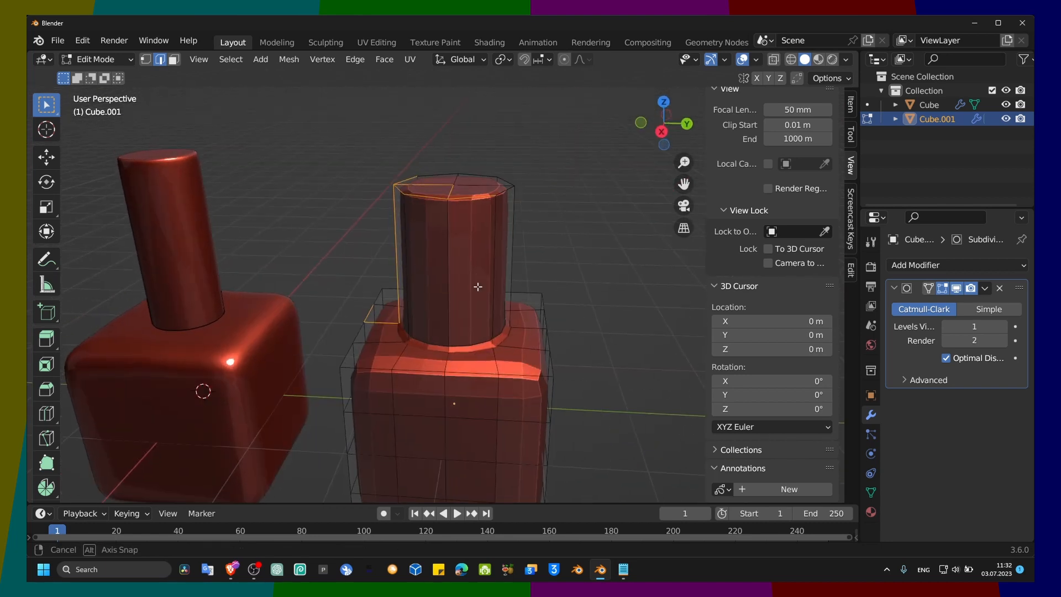
key("ctrl+r")
left_click(514, 260)
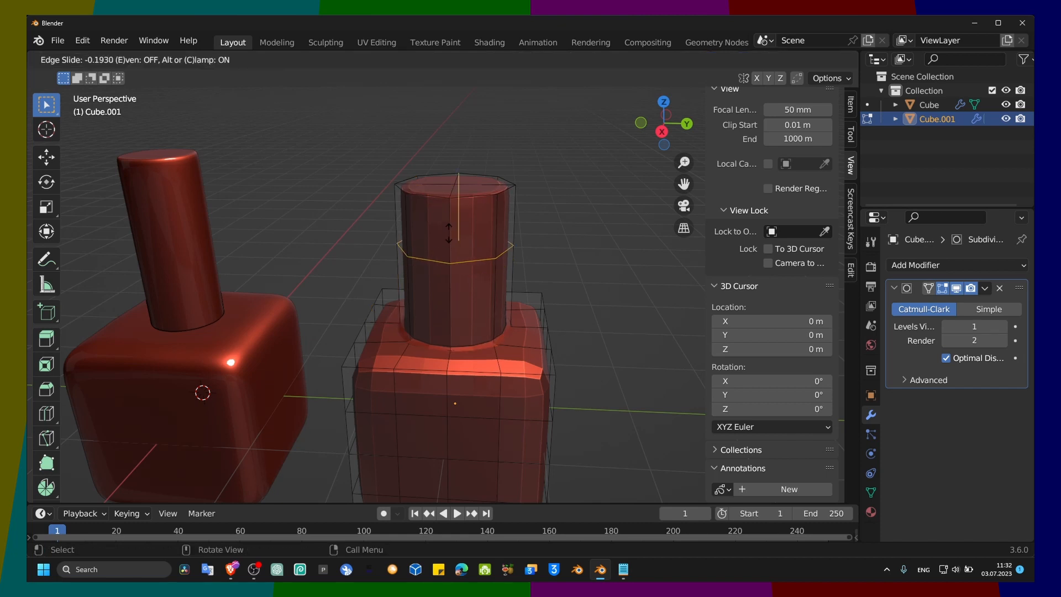
left_click(519, 263)
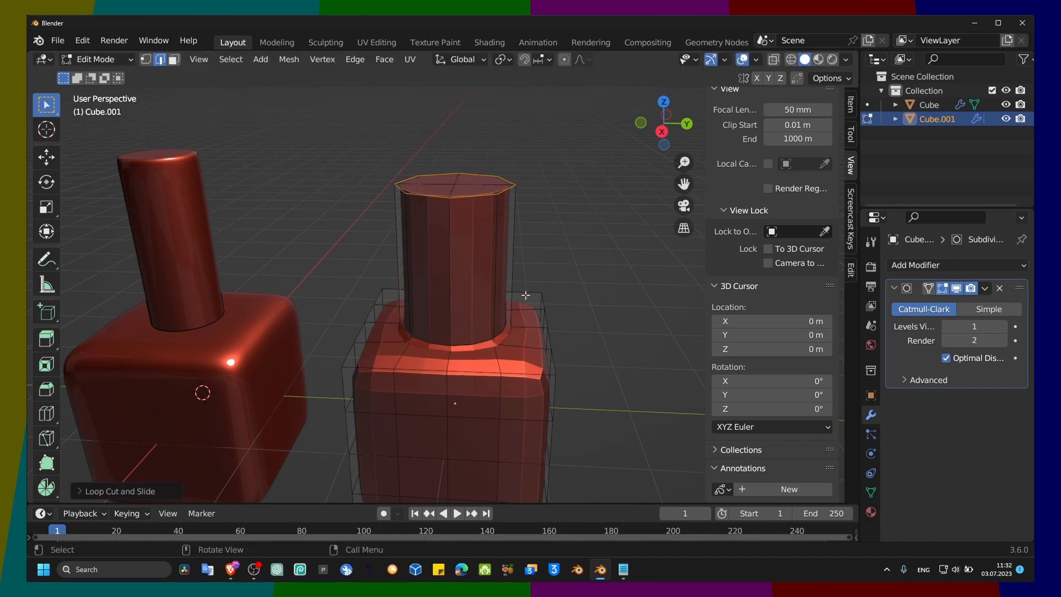
- Turn on X-ray display to see through the new model's neck
middle_click_drag(474, 267, 467, 308)
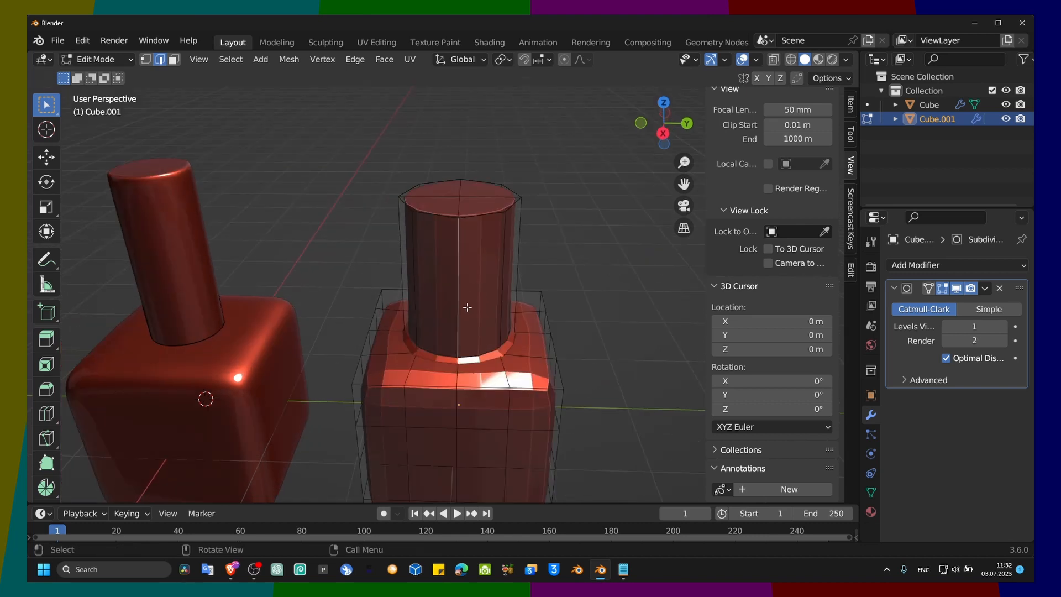
scroll(448, 357, "up", 5)
scroll(442, 367, "down", 2)
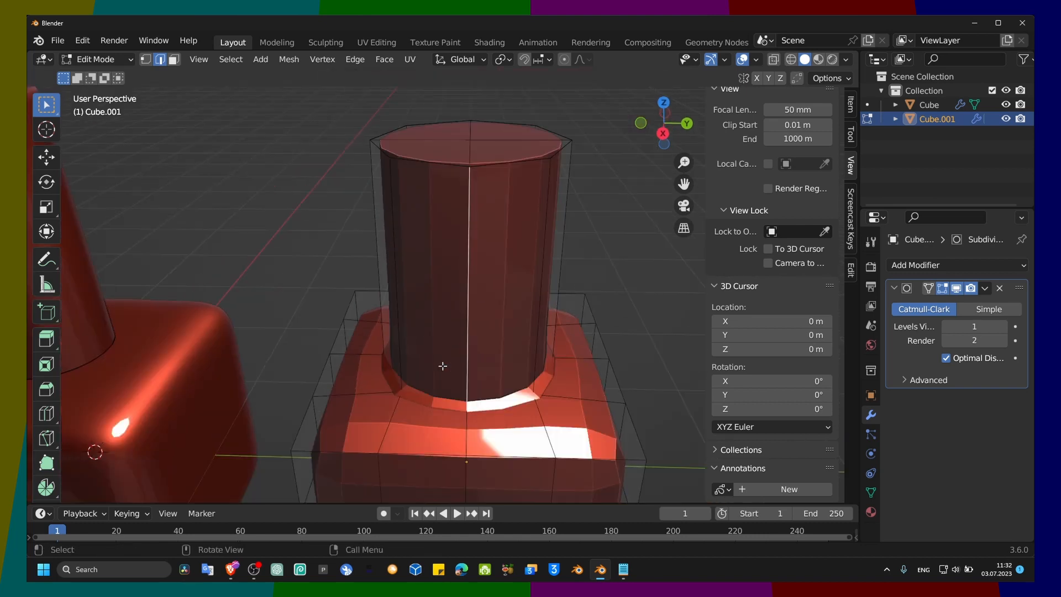
key("alt+z")
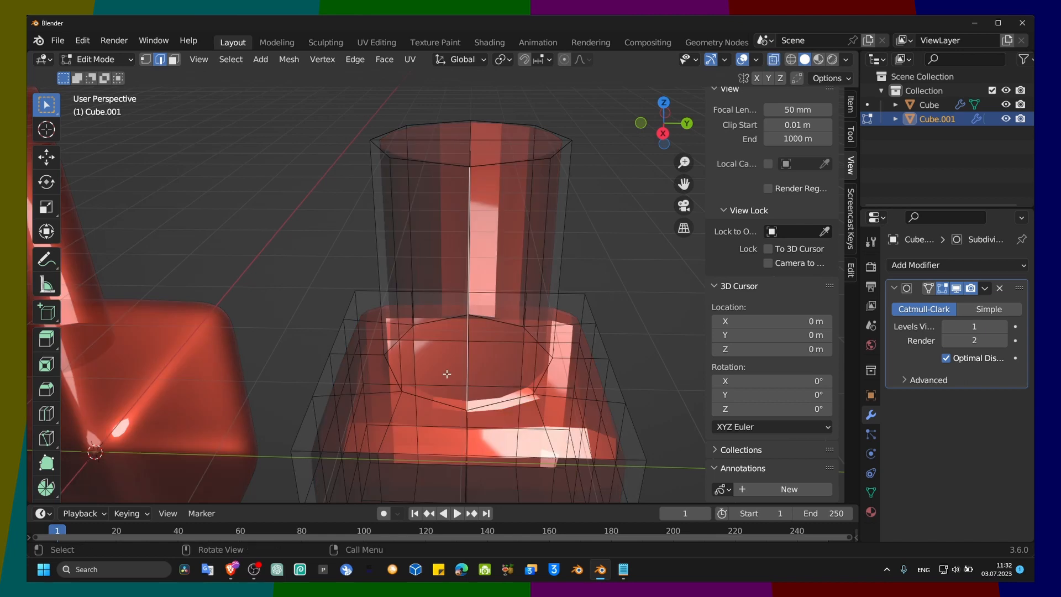
- Try to scale down the edge loops at the neck's top and base together
left_click(441, 406, "alt")
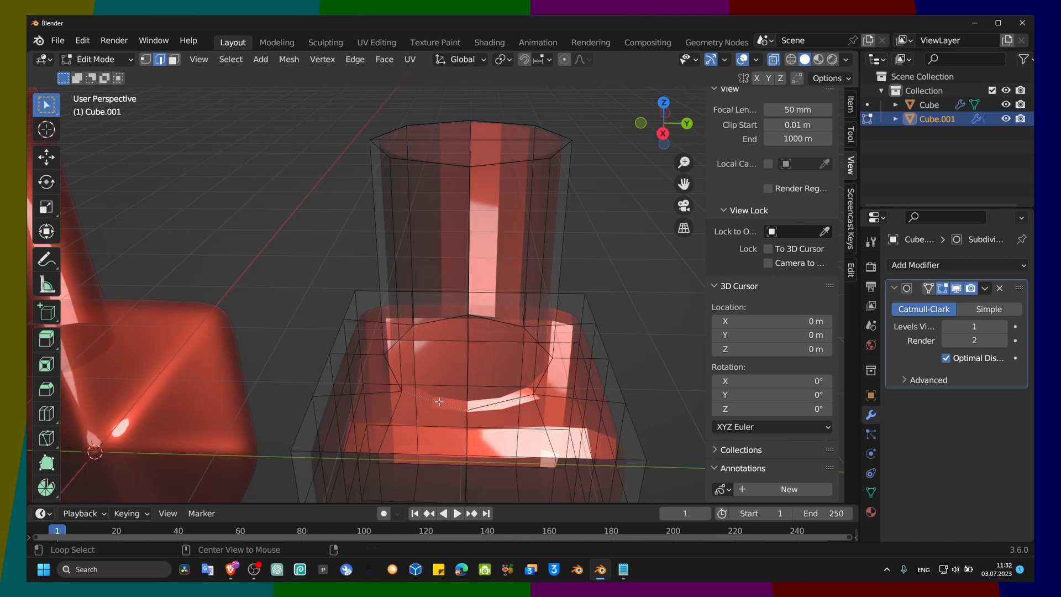
left_click(440, 400, "alt")
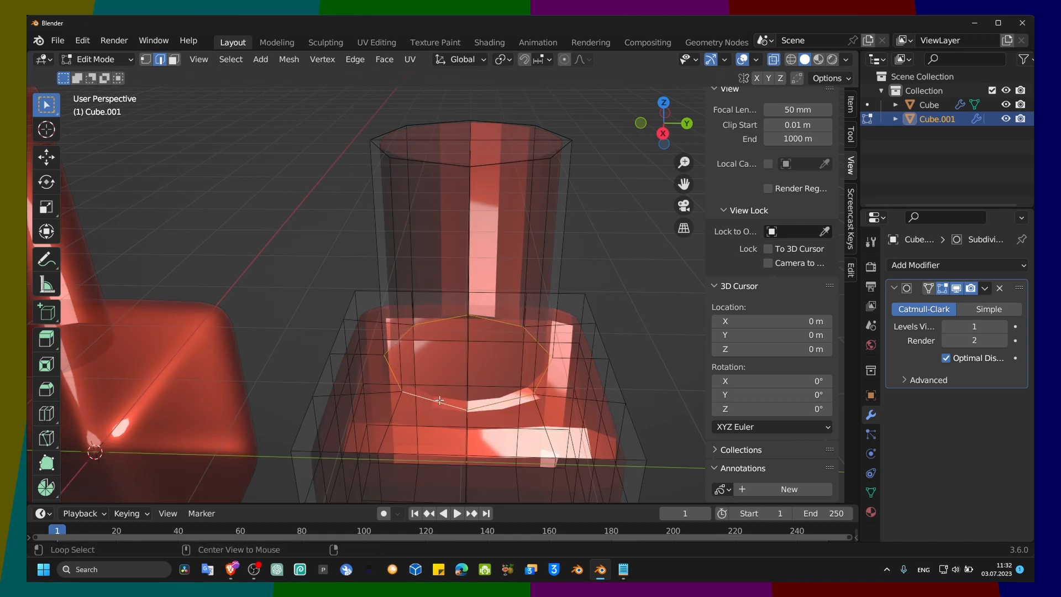
left_click(463, 165, "alt")
left_click(463, 165, "alt")
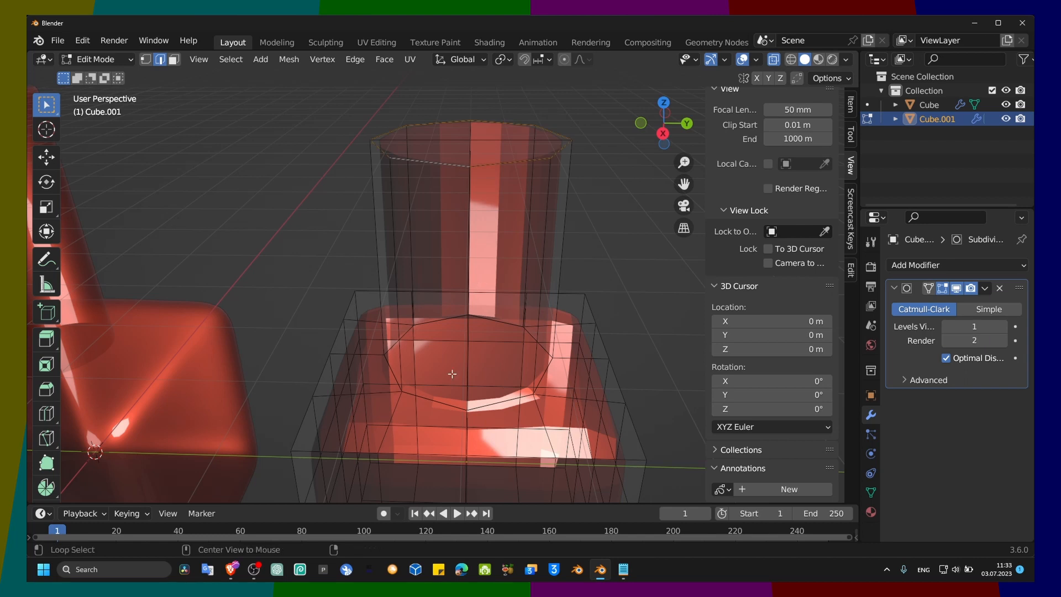
left_click(439, 401, "alt+shift")
key("s")
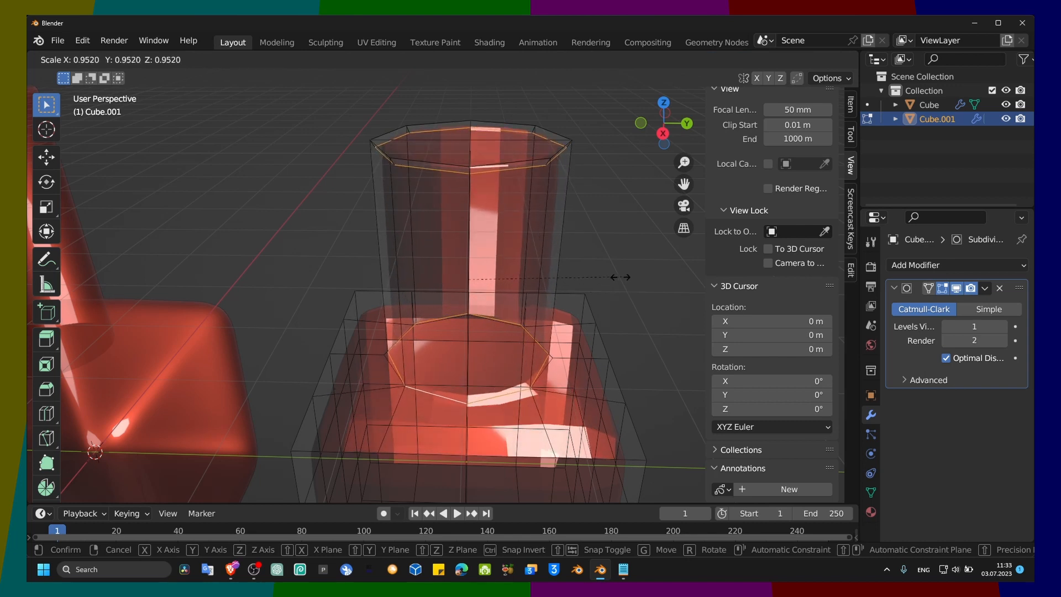
left_click(607, 281)
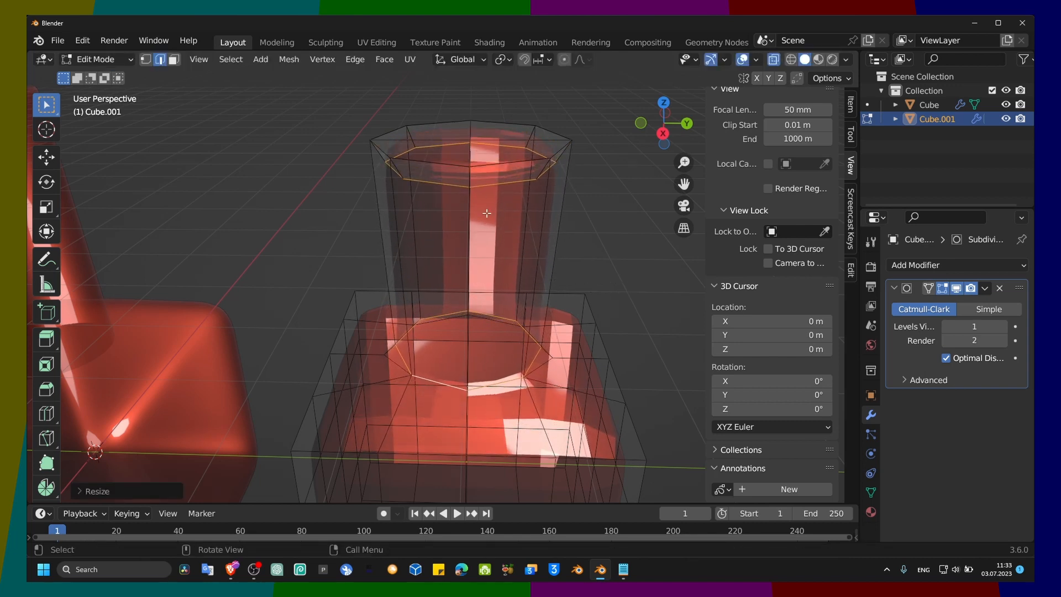
key("ctrl+z")
- Select all geometry at the neck's top plus the edge loop at its base, and scale them slightly along the global X axis
left_click_drag(365, 104, 453, 138)
middle_click_drag(454, 138, 560, 176)
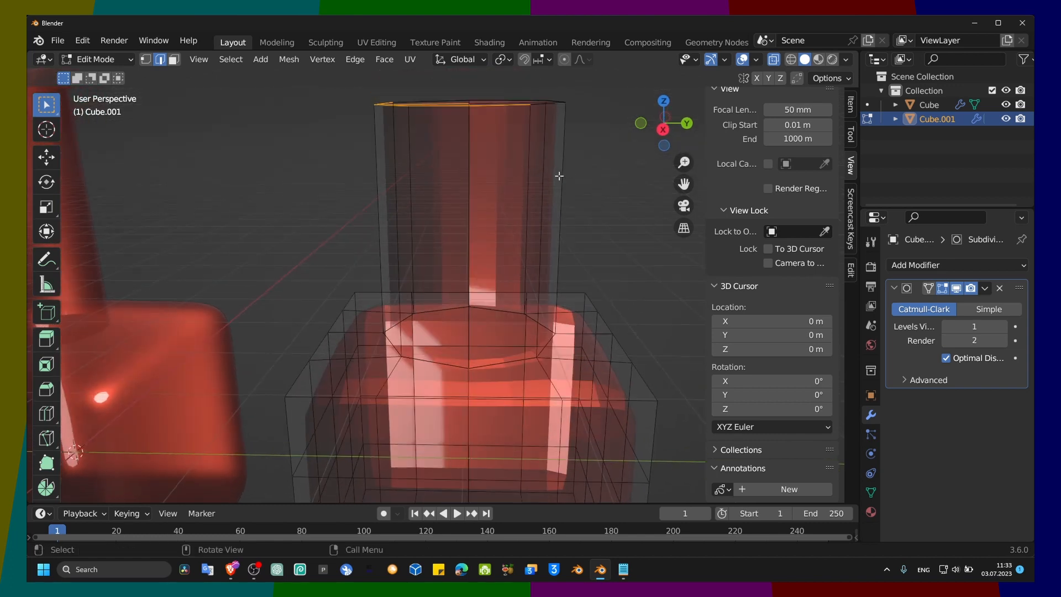
left_click_drag(355, 81, 608, 157)
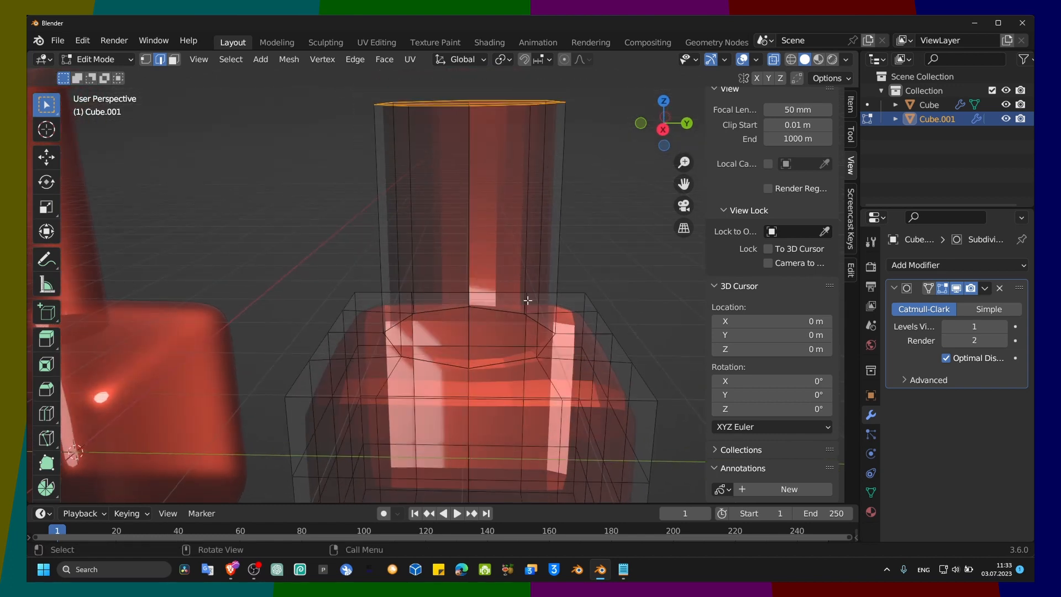
left_click(423, 359, "alt+shift")
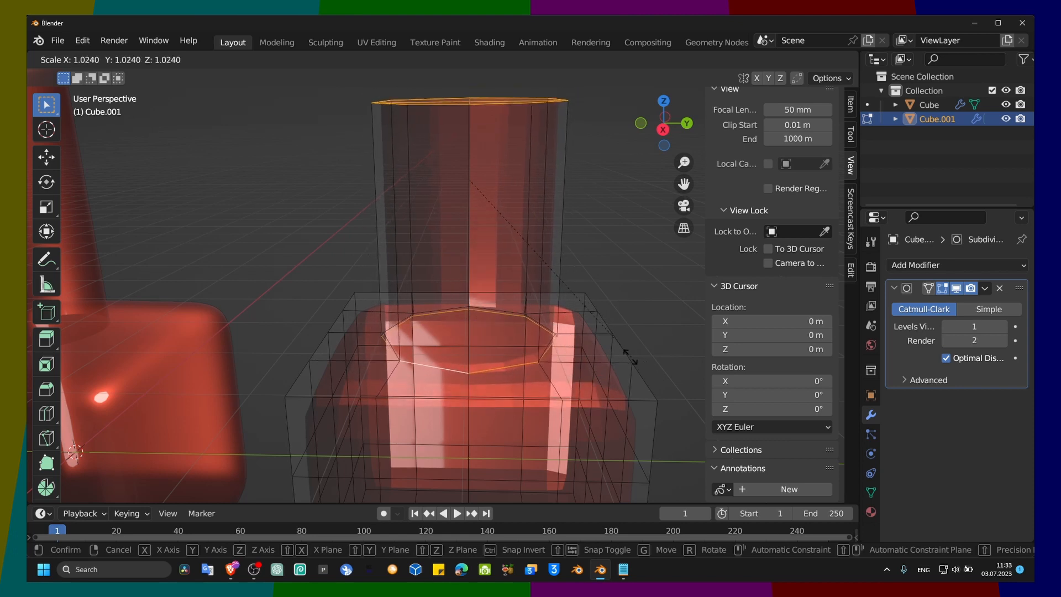
key("z")
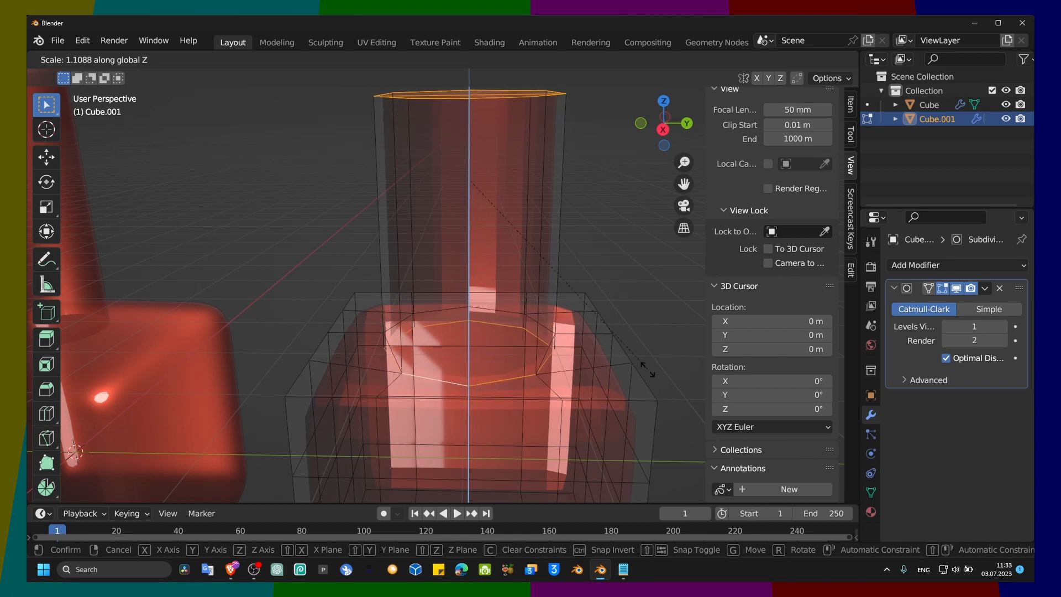
key("x")
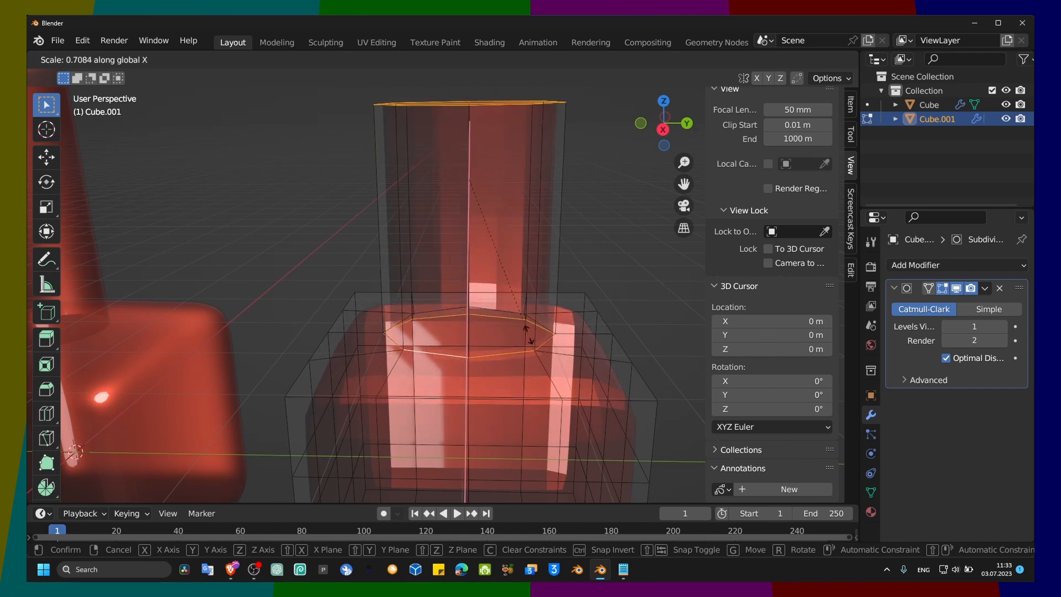
left_click(573, 381)
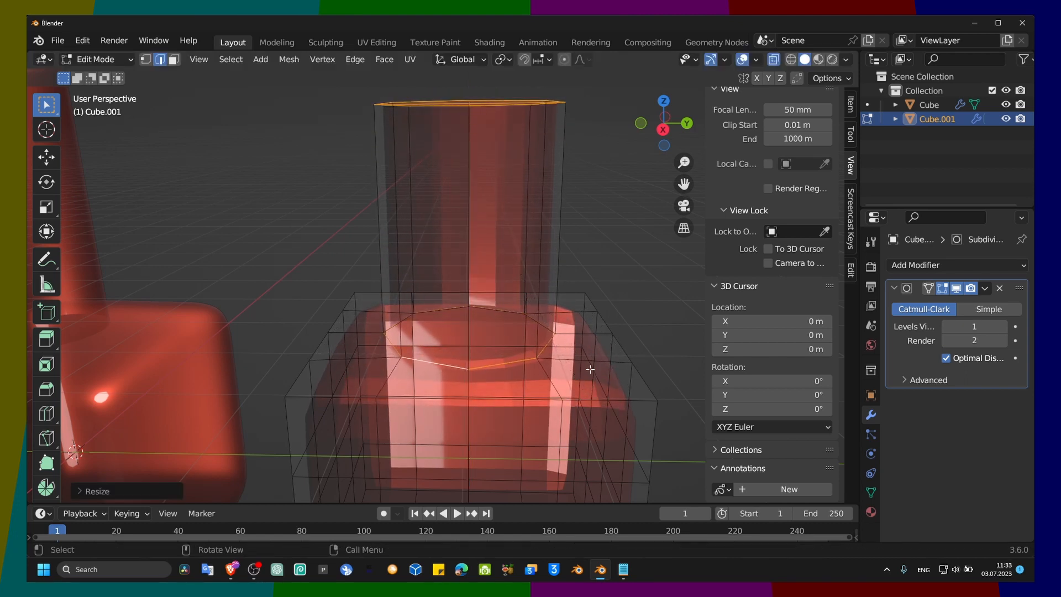
- Return to Object Mode with the box selection tool and apply Shade Smooth to the new model
middle_click_drag(564, 322, 504, 292)
middle_click_drag(522, 209, 480, 237)
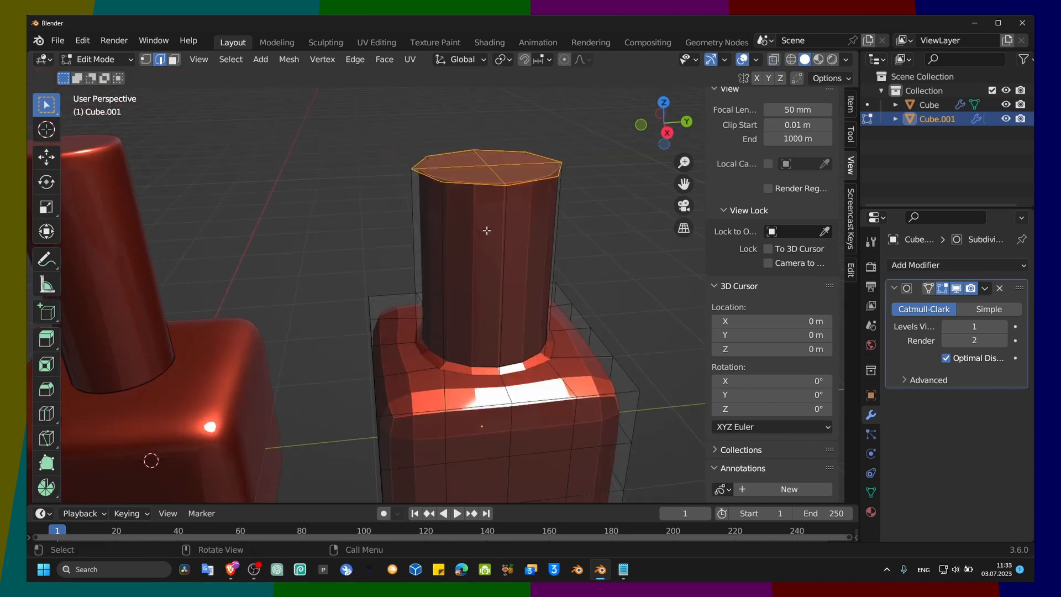
key("Tab")
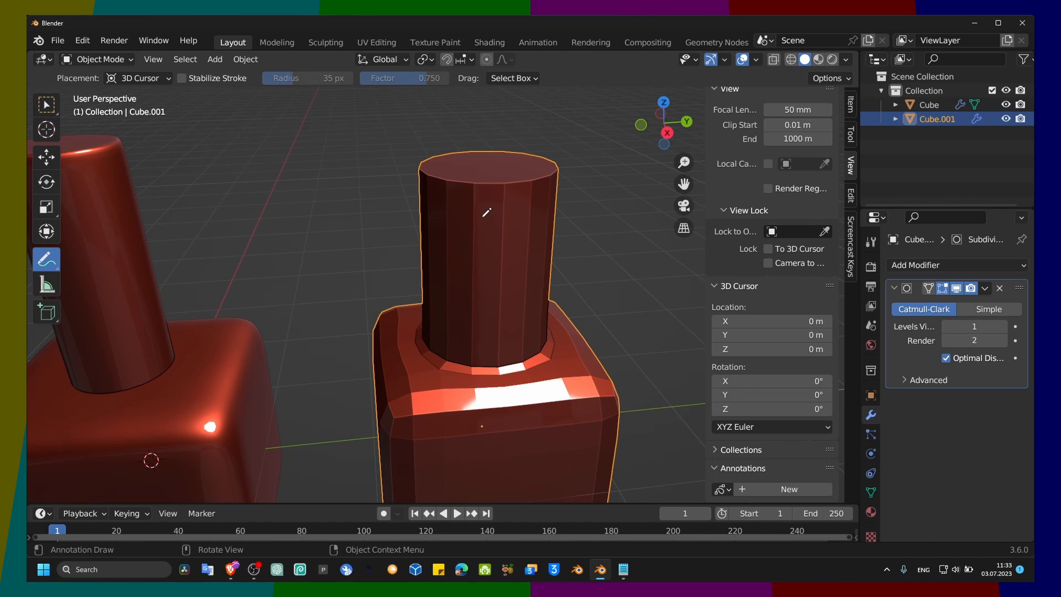
left_click(45, 105)
right_click(461, 218)
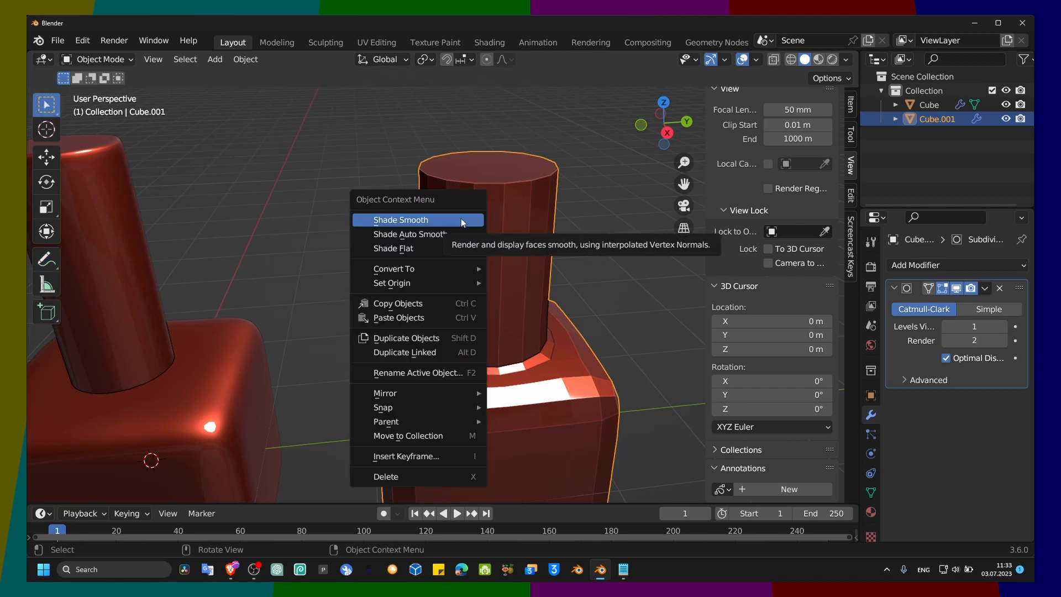
left_click(460, 219)
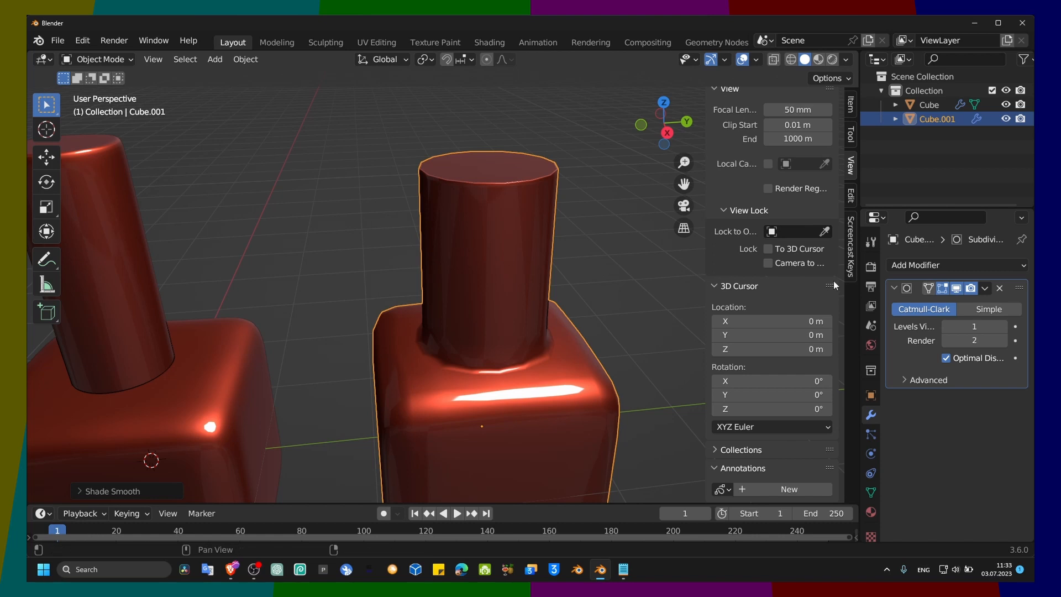
- Add a Bevel modifier to the new model and set its Subdivision viewport level to 2
left_click(956, 265)
left_click(784, 318)
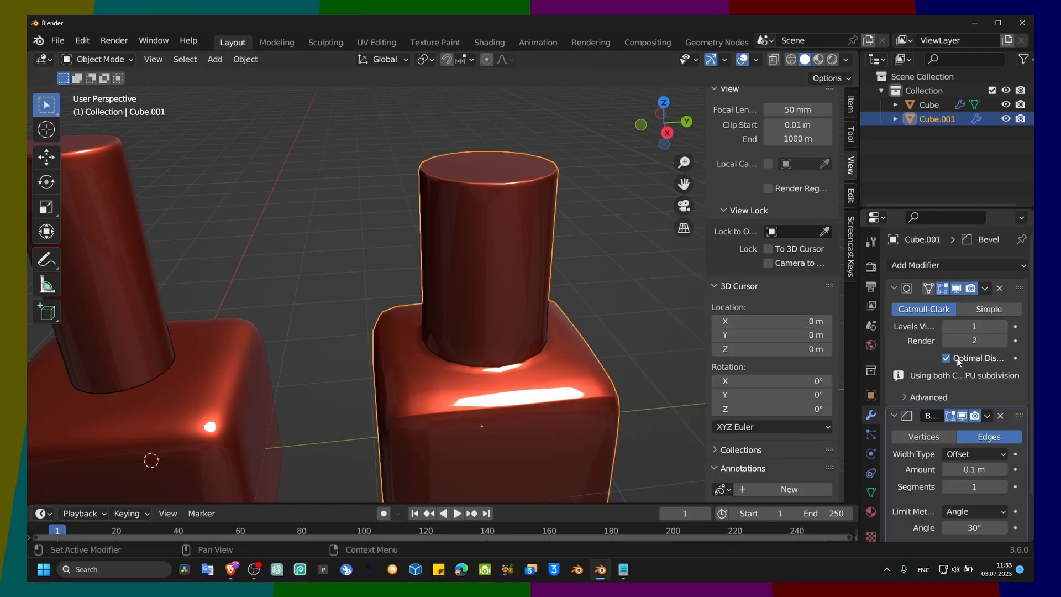
left_click(1003, 326)
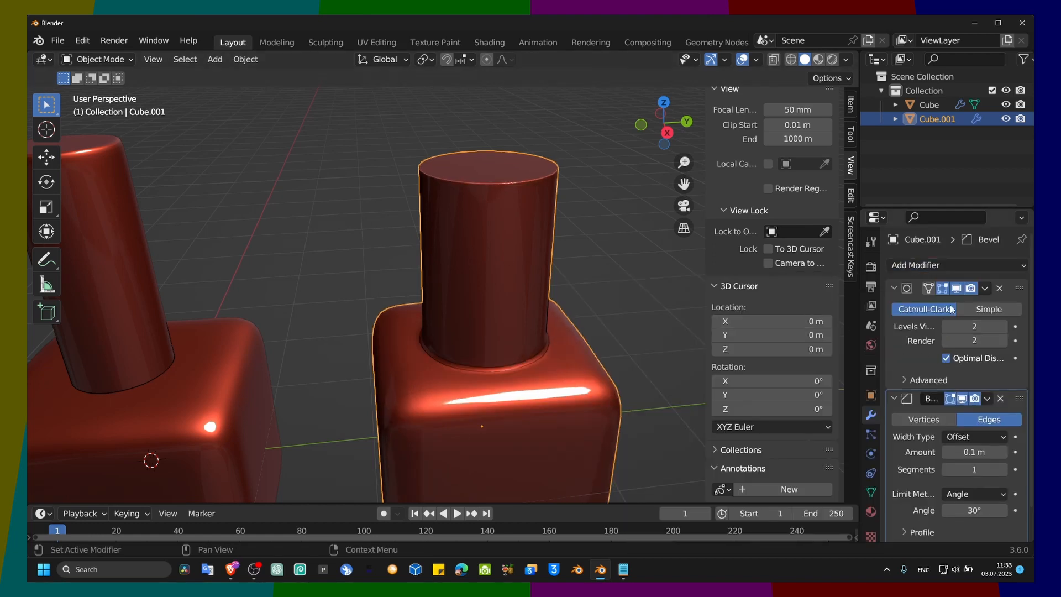
- Set the Bevel modifier's amount to 0.15 m and its segments to 5
left_click_drag(859, 298, 819, 299)
scroll(899, 378, "down", 2)
left_click_drag(951, 421, 978, 421)
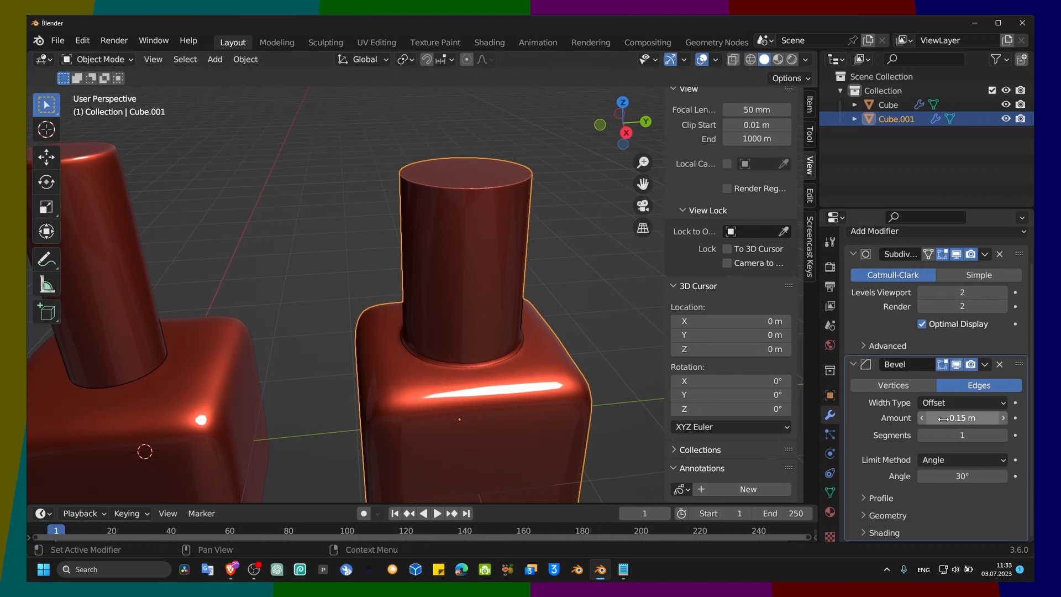
left_click(933, 420)
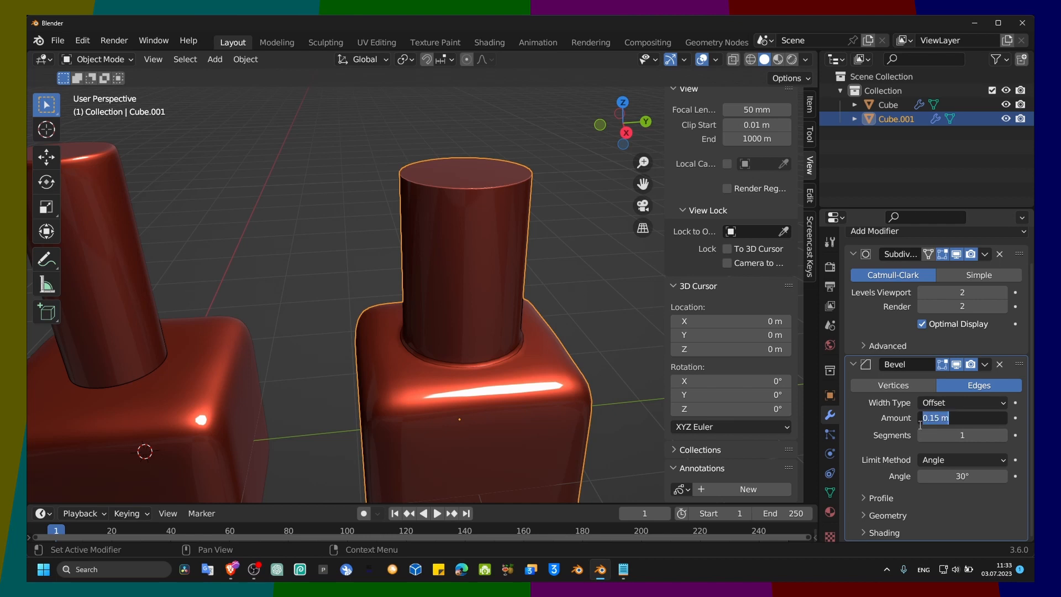
left_click(1003, 439)
left_click(1004, 438)
left_click(1004, 438)
left_click(1004, 438)
left_click(1004, 439)
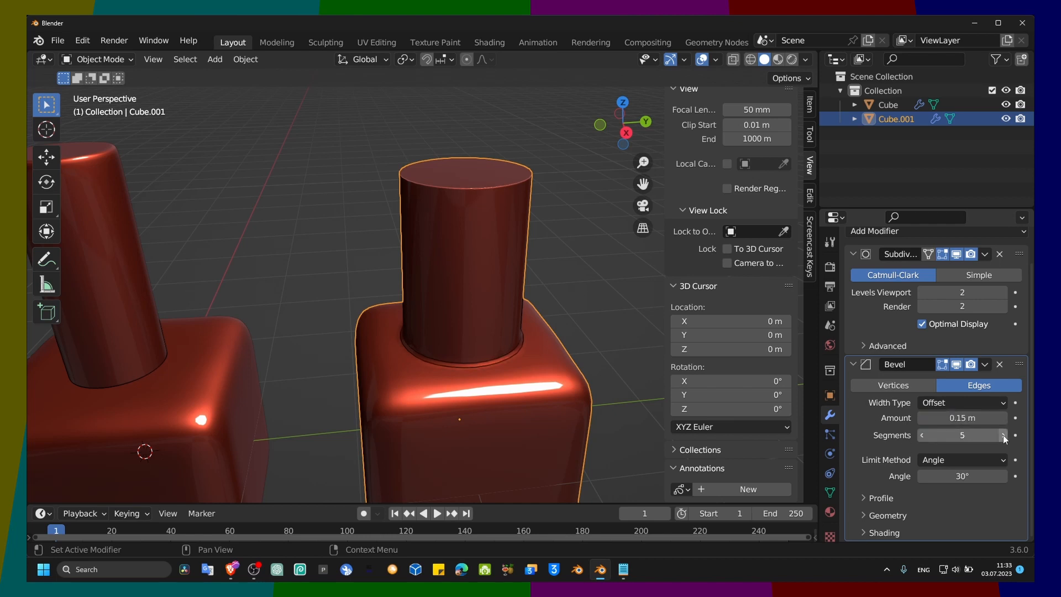
- Set the Subdivision modifier's levels to 3 for the viewport and 4 for rendering
scroll(535, 327, "down", 3)
scroll(487, 277, "up", 1)
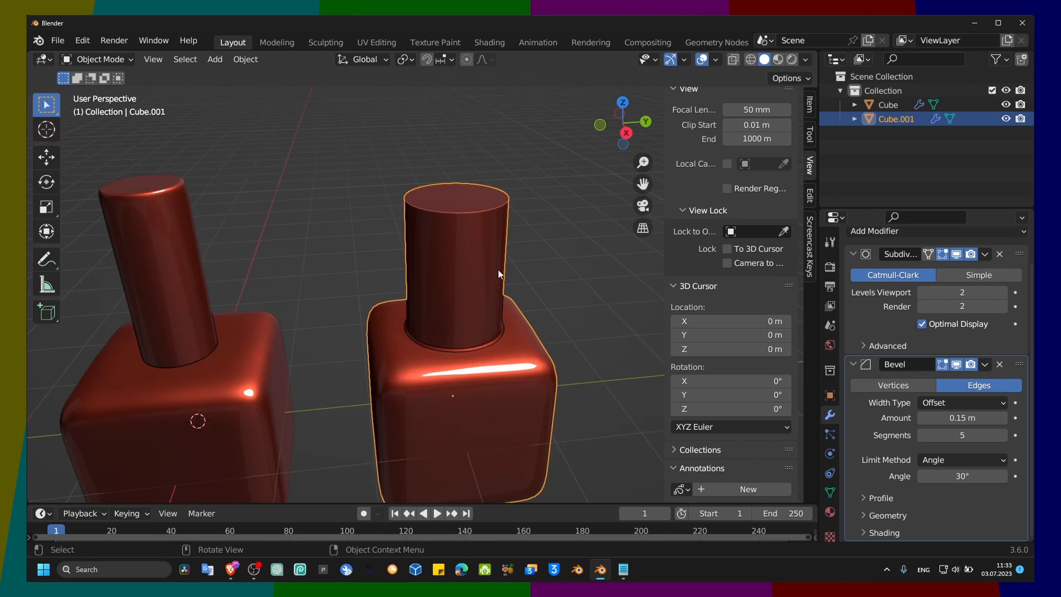
scroll(498, 271, "up", 4)
middle_click_drag(522, 182, 504, 320, "shift")
scroll(500, 300, "up", 4)
scroll(504, 320, "down", 5)
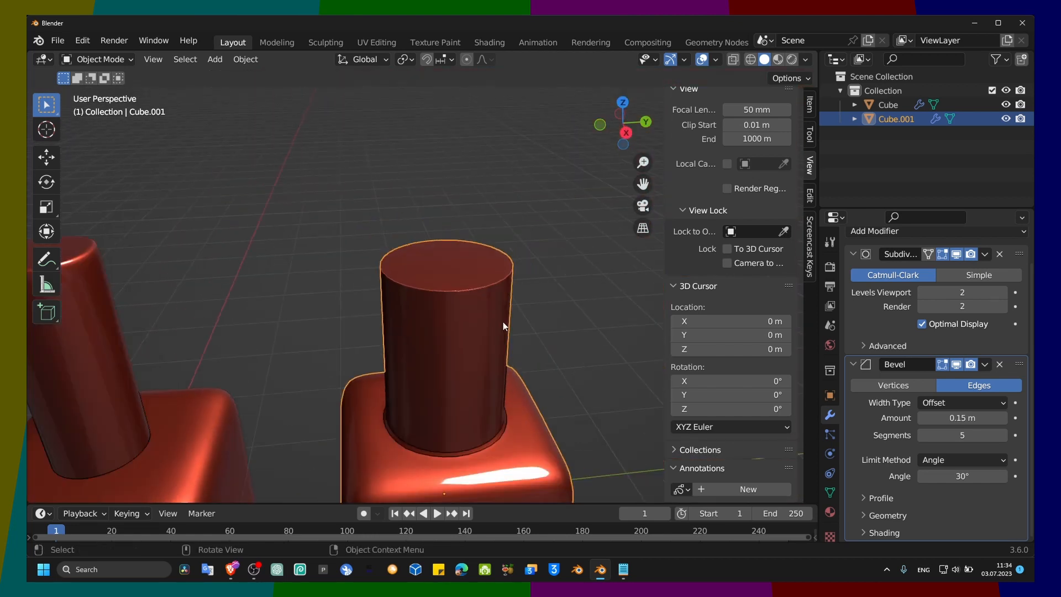
left_click(1004, 292)
left_click(1005, 306)
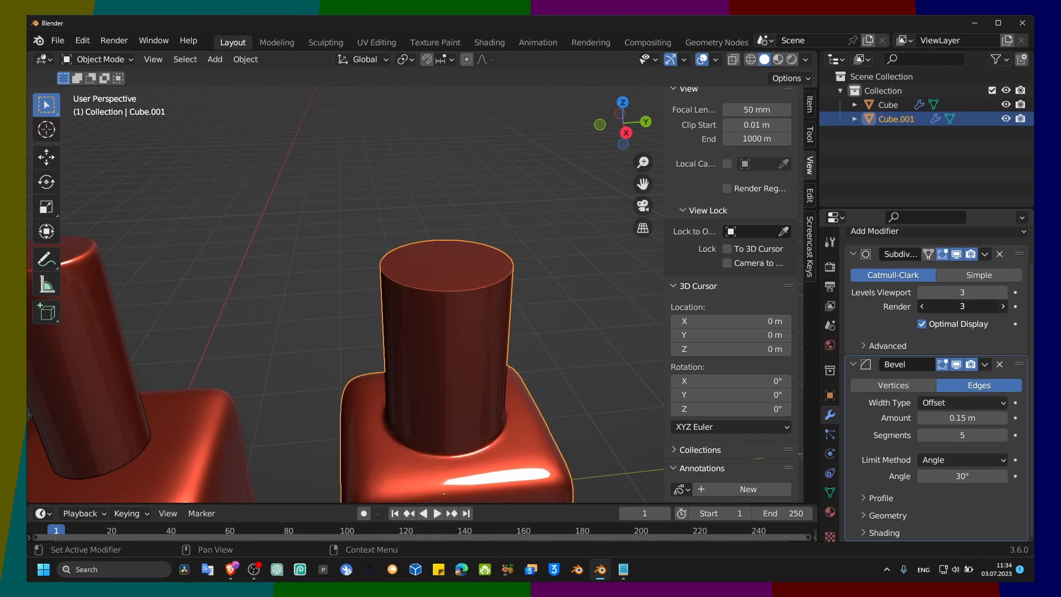
left_click(1005, 305)
- Enter Edit Mode on the new model, select all of its geometry and subdivide it once
mouse_move(495, 310)
middle_mouse_down()
mouse_move(489, 301)
mouse_move(487, 327)
middle_mouse_up()
key("Caps_Lock")
key("Caps_Lock")
key("Tab")
scroll(486, 337, "down", 2)
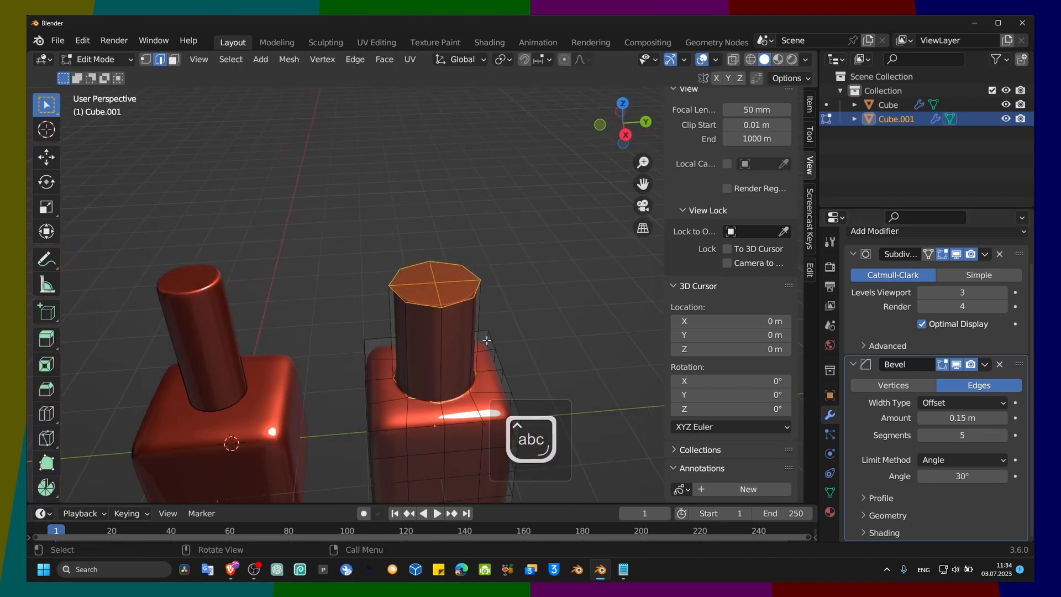
key("a")
right_click(465, 319)
right_click(464, 317)
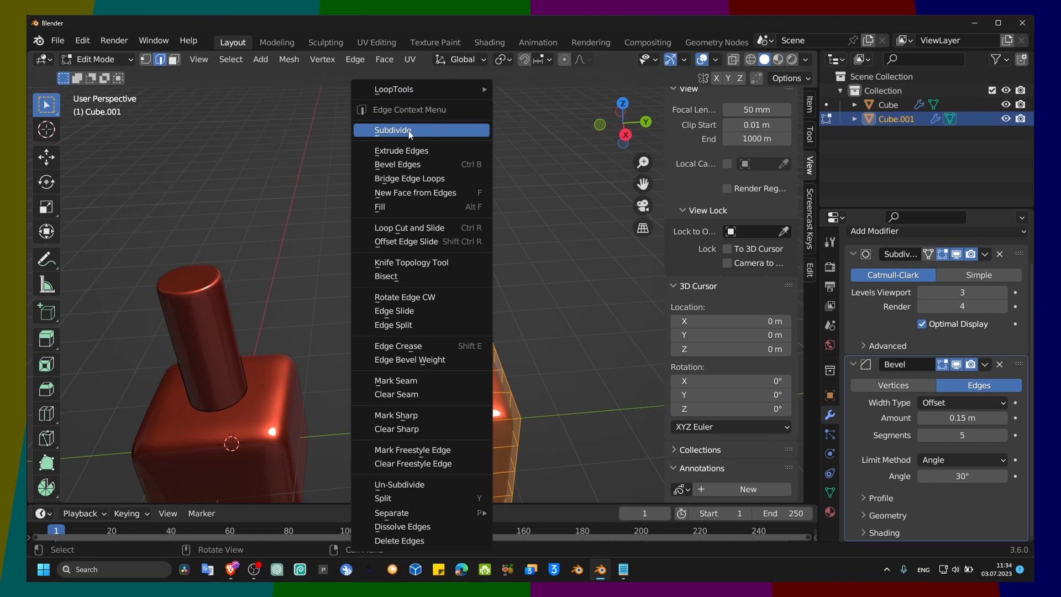
left_click(410, 131)
- Add a horizontal loop cut around the cube body and slide it tight against the body's top edge
mouse_move(514, 368)
middle_mouse_down()
mouse_move(530, 317)
mouse_move(502, 362)
middle_mouse_up()
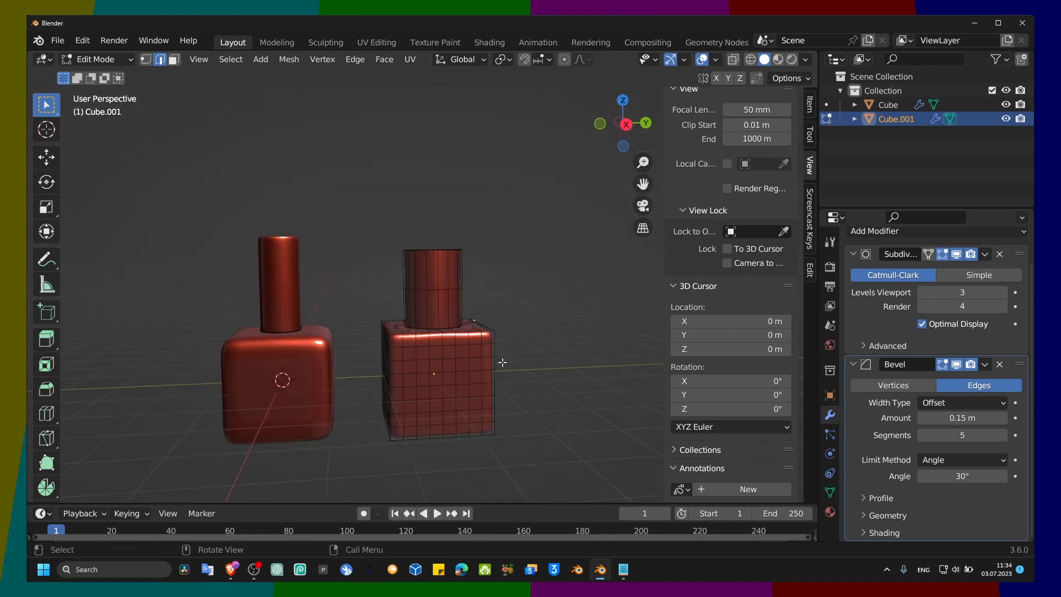
scroll(497, 360, "up", 5)
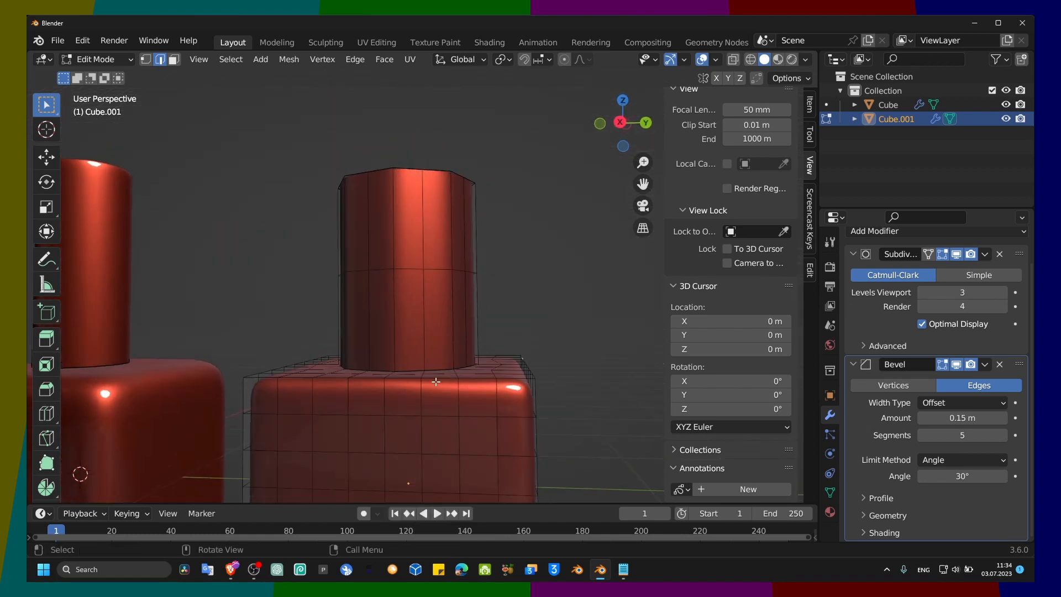
middle_click_drag(435, 381, 370, 303)
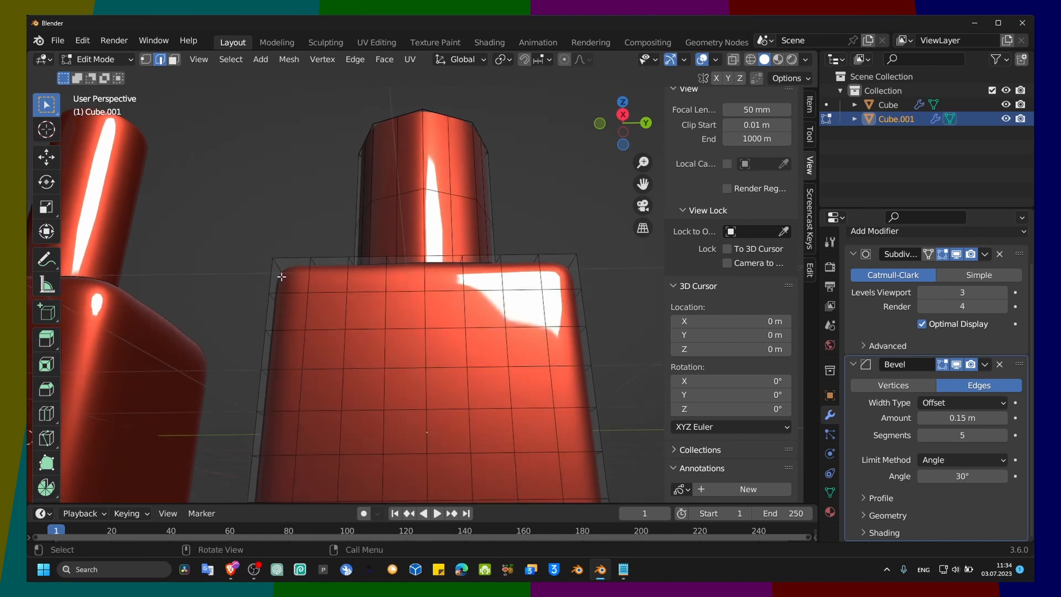
middle_click_drag(281, 277, 156, 317)
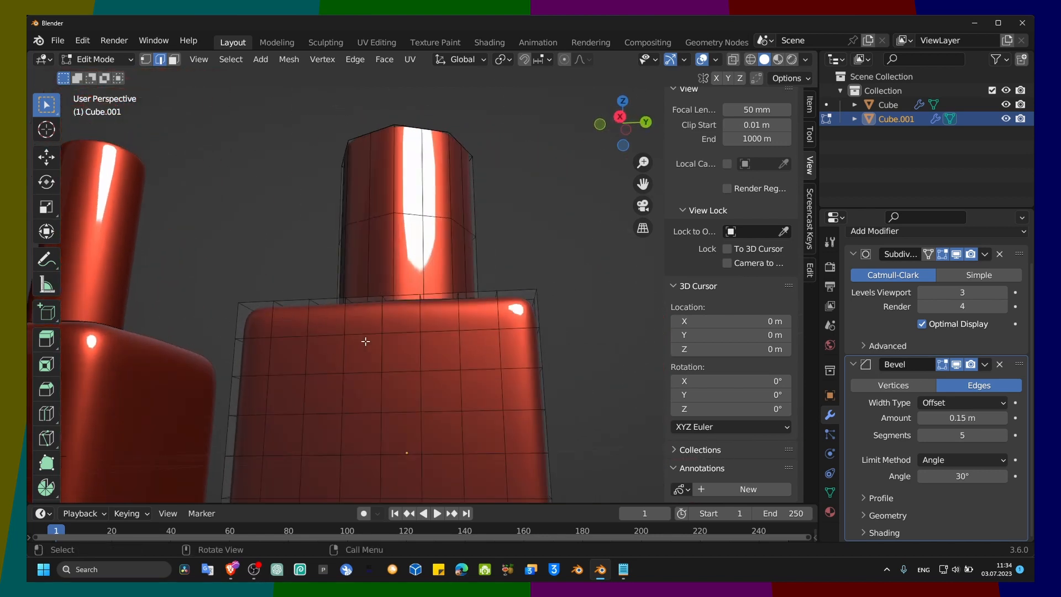
key("ctrl+r")
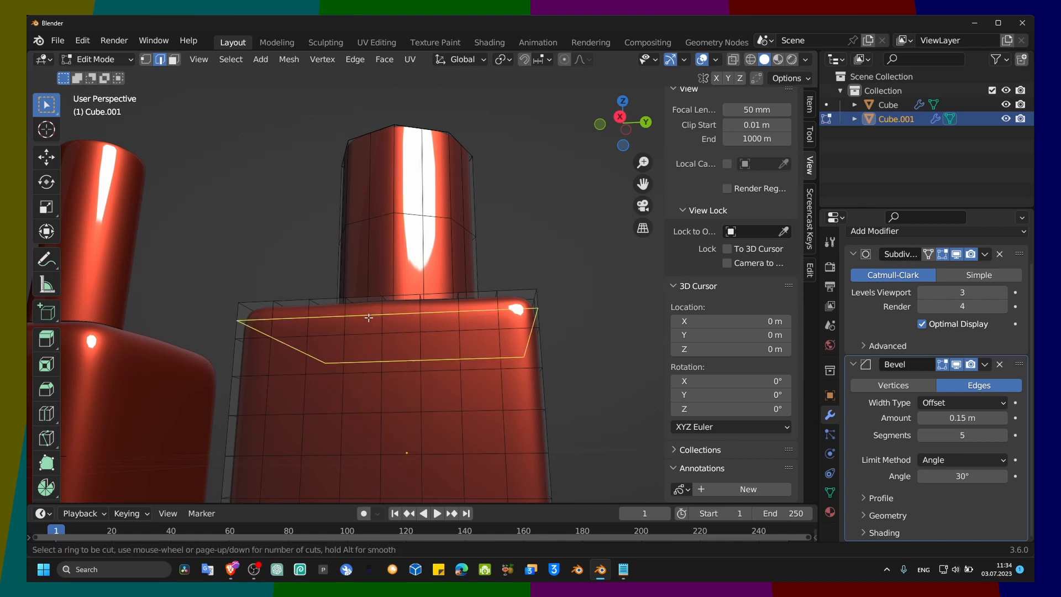
left_click(368, 317)
left_click(452, 329)
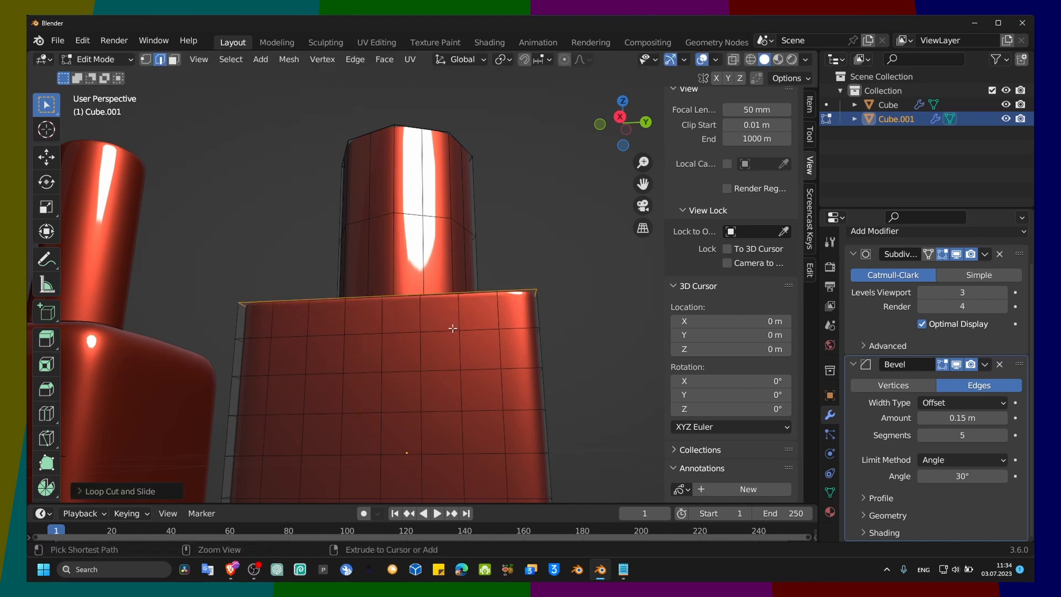
- Add two vertical loop cuts near the front face's side edges, each slid tight against its corner
key("ctrl+r")
left_click(522, 322)
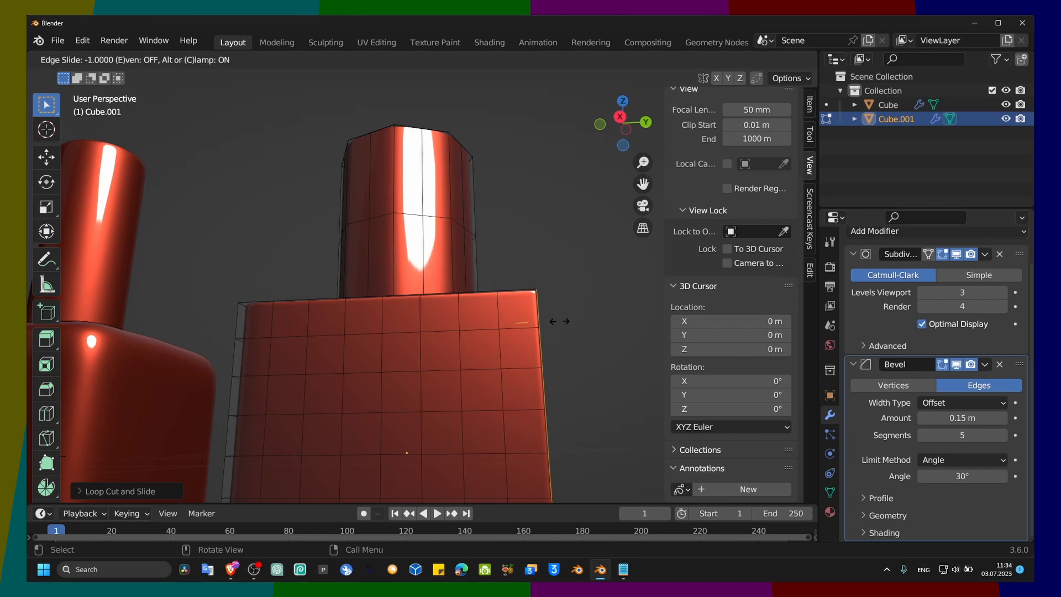
left_click(559, 321)
key("ctrl+r")
left_click(258, 315)
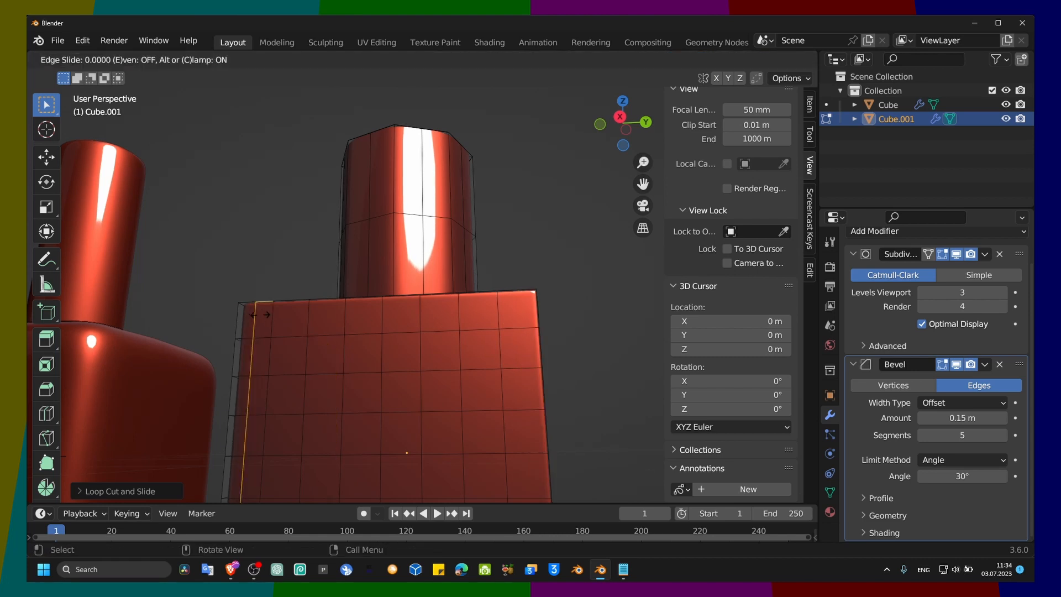
left_click(244, 320)
- Add a horizontal loop cut low around the cube body and slide it tight against the bottom edge
middle_click_drag(337, 370, 362, 333)
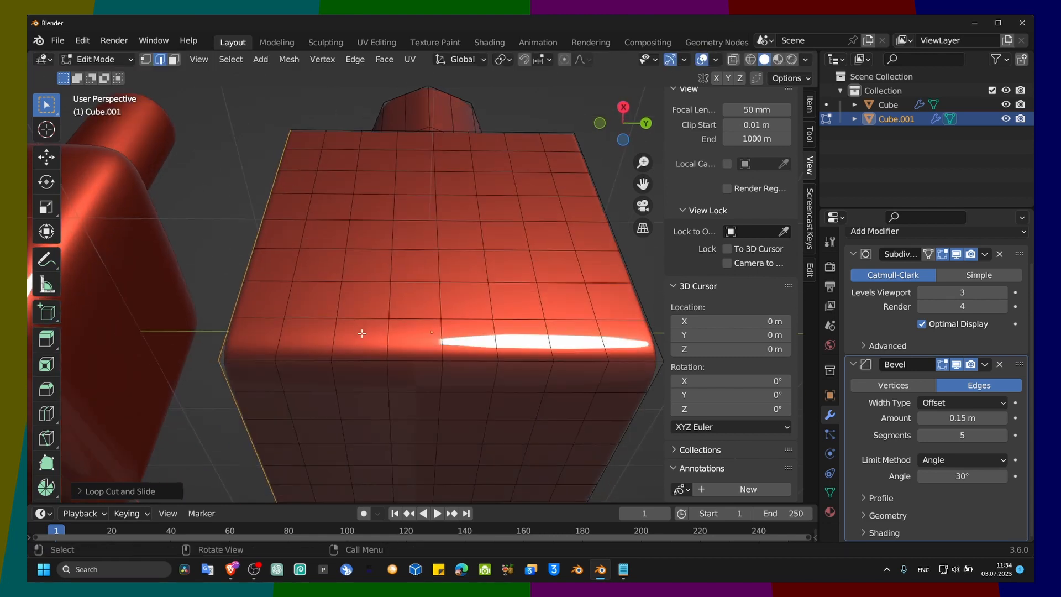
key("ctrl+r")
left_click(351, 341)
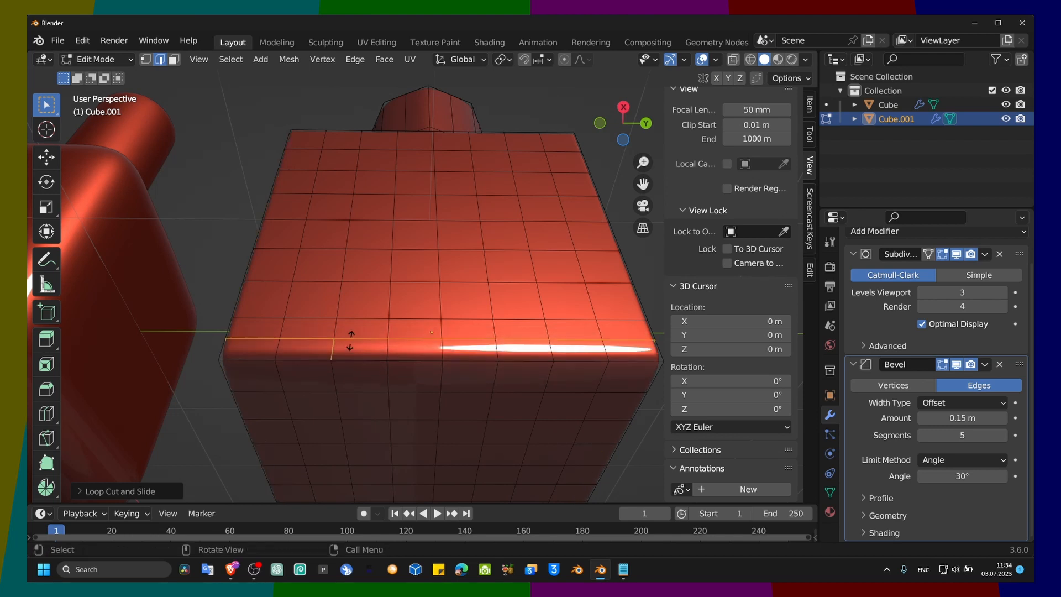
left_click(347, 368)
middle_click_drag(387, 332, 492, 413)
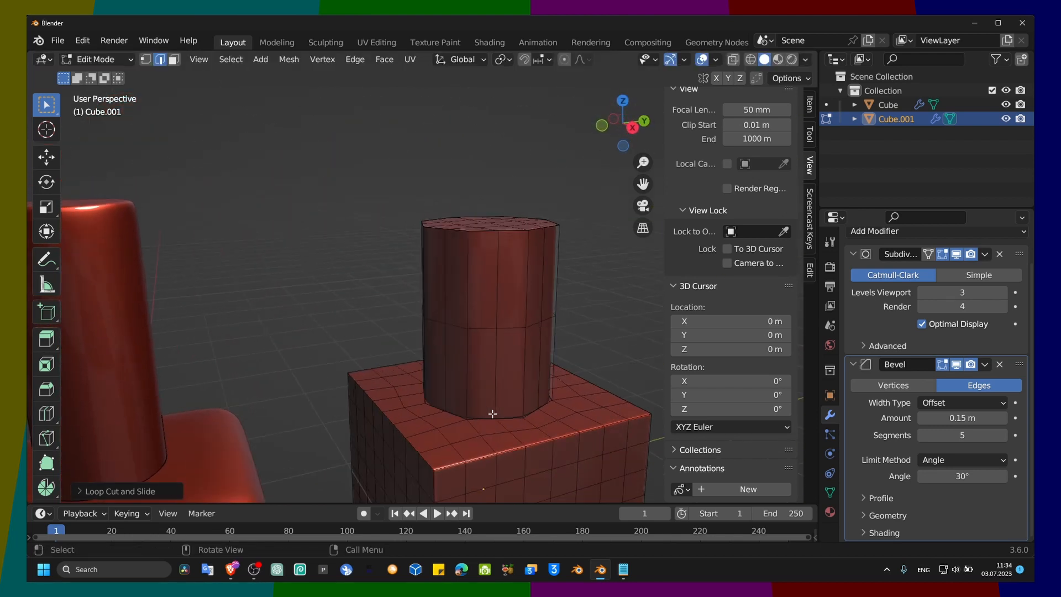